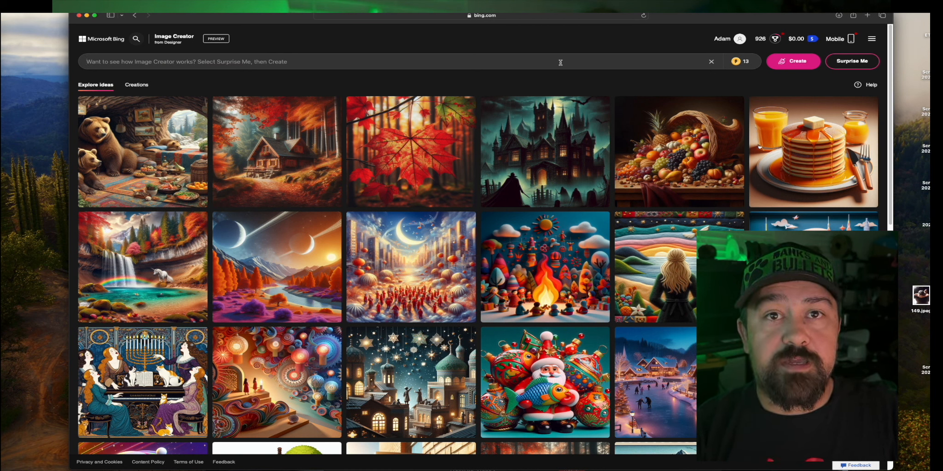
- Generate images from the prompt "sticker of a heeler dog doing crafts"
click(560, 63)
text(sticker of)
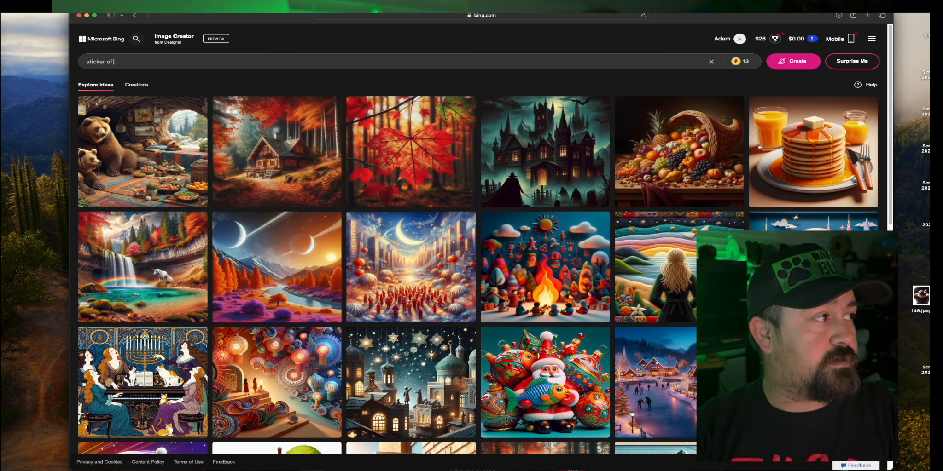
text( a heel)
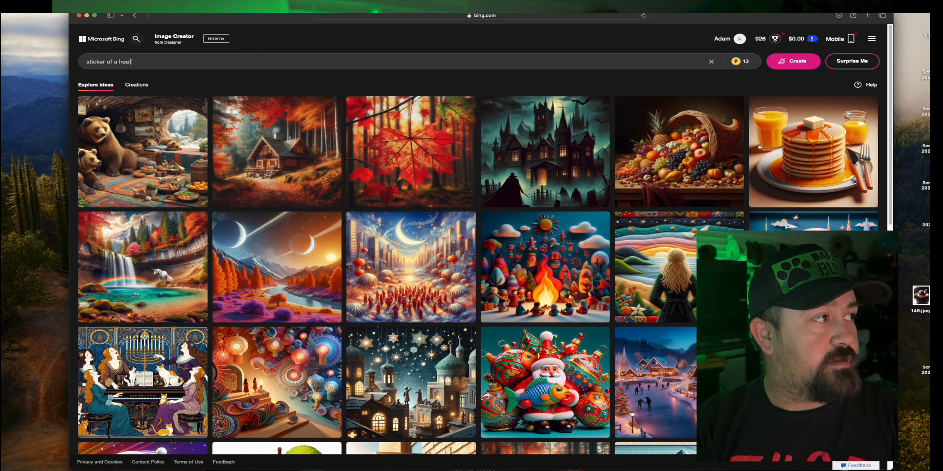
text(er dog)
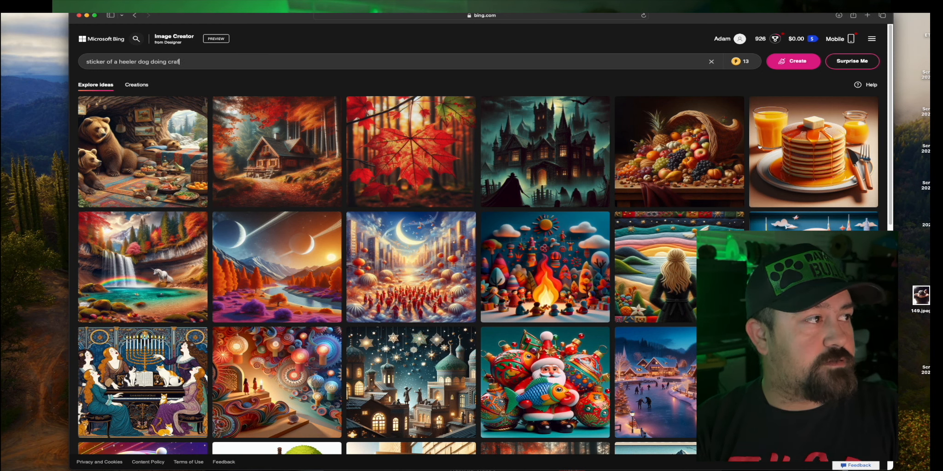
text(doing crafts)
key(Return)
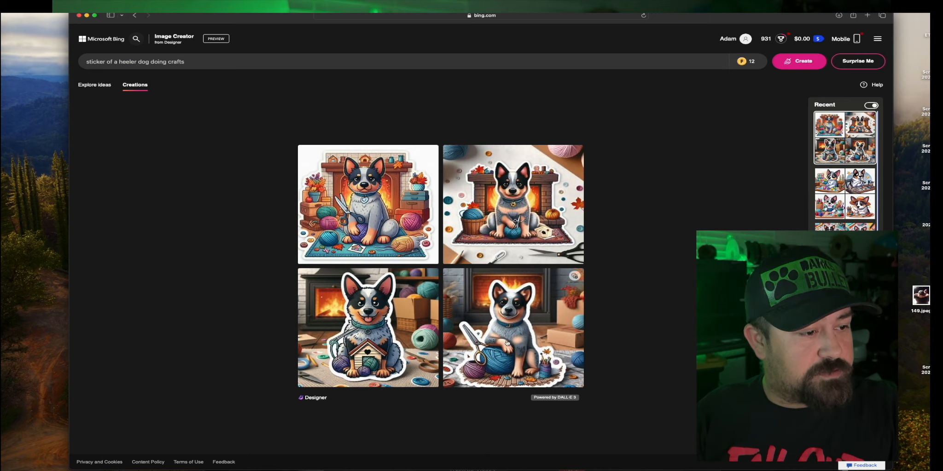
- Open the generated image of the dog holding scissors on a large blue yarn ball and download it
click(520, 342)
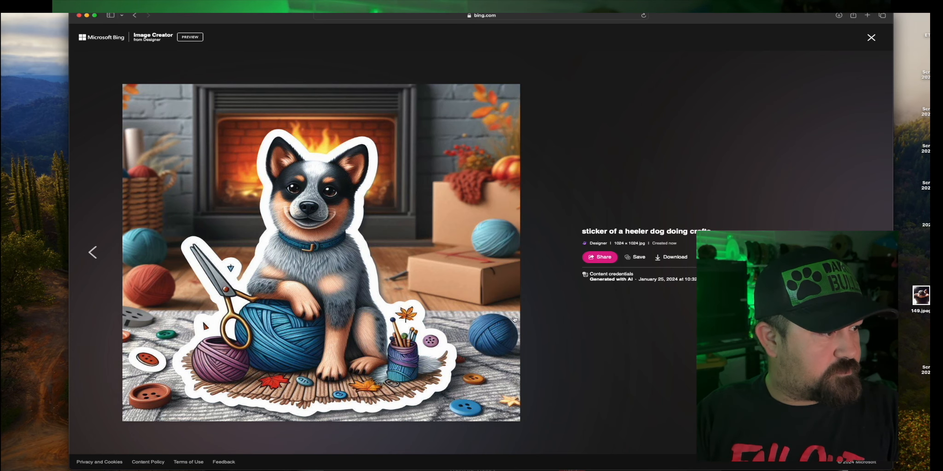
click(673, 261)
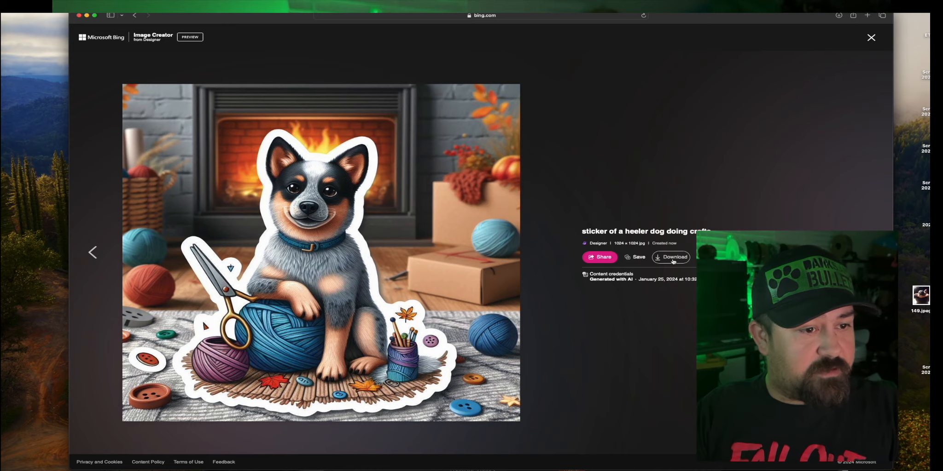
click(673, 261)
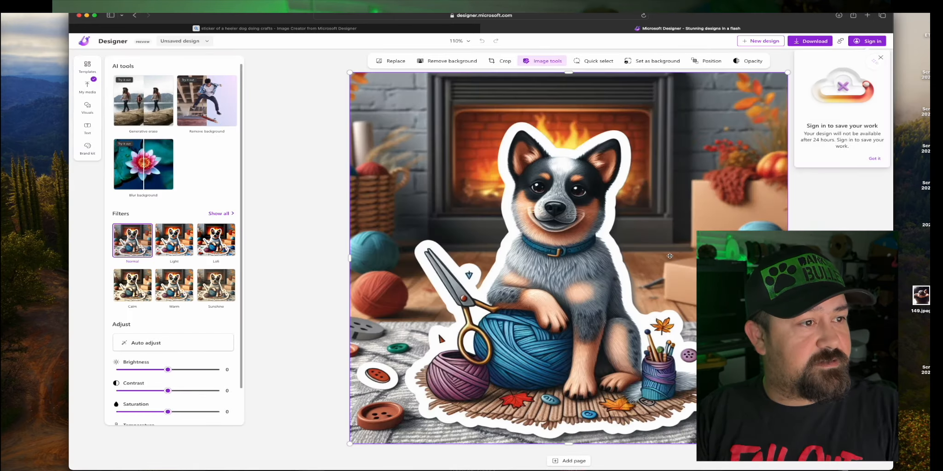
- Remove the background from the dog image in Microsoft Designer, cancelling the accidental crop
click(451, 61)
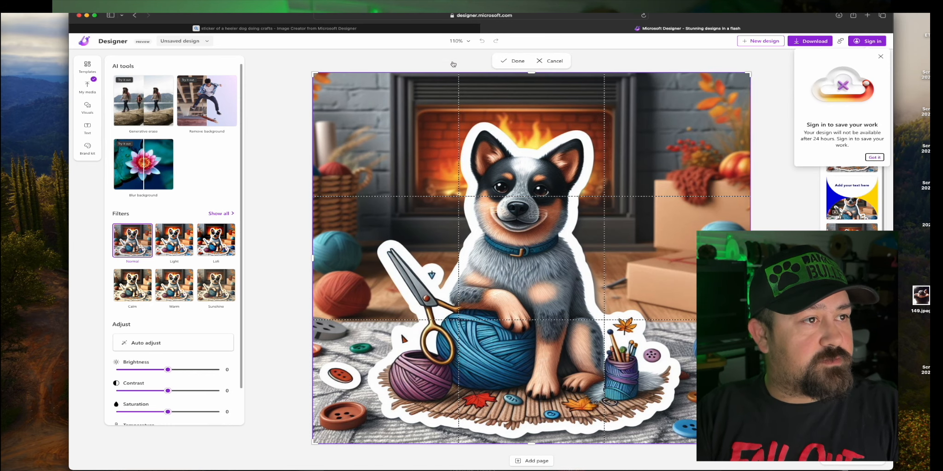
click(550, 61)
click(412, 61)
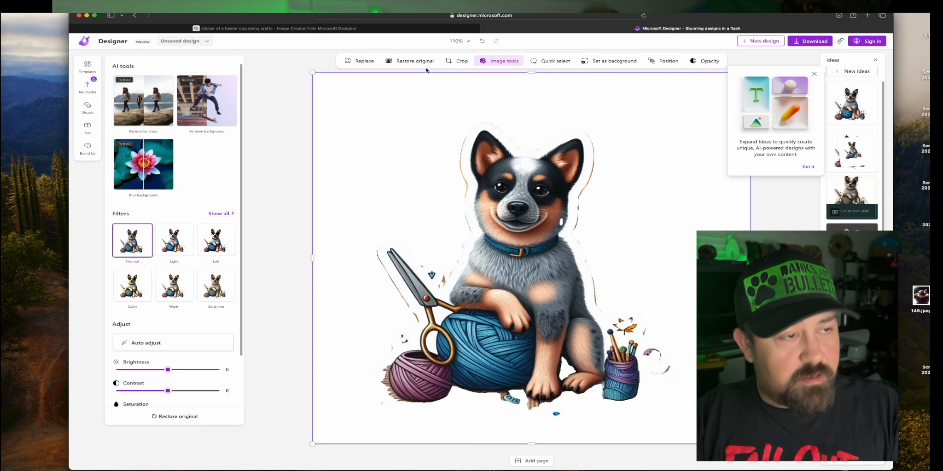
- Switch to Paint S and open the downloaded _acc21844 JPG of the dog from the Downloads folder
click(2, 378)
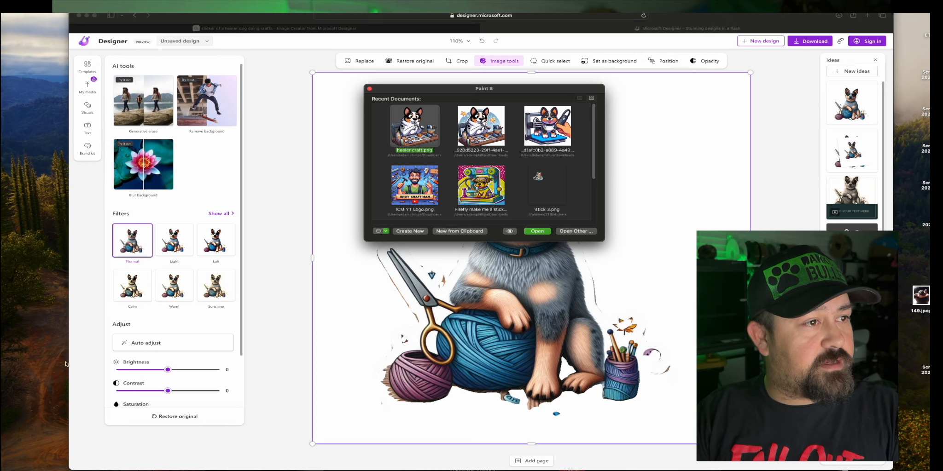
click(576, 231)
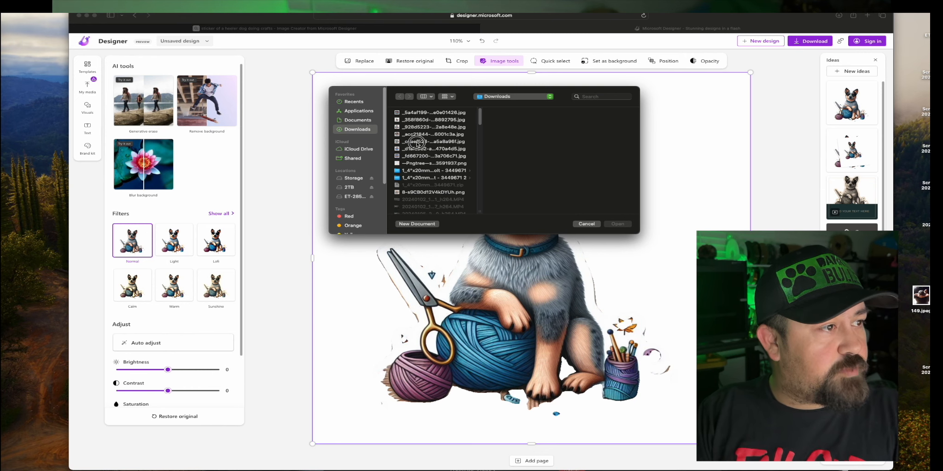
click(417, 142)
click(418, 135)
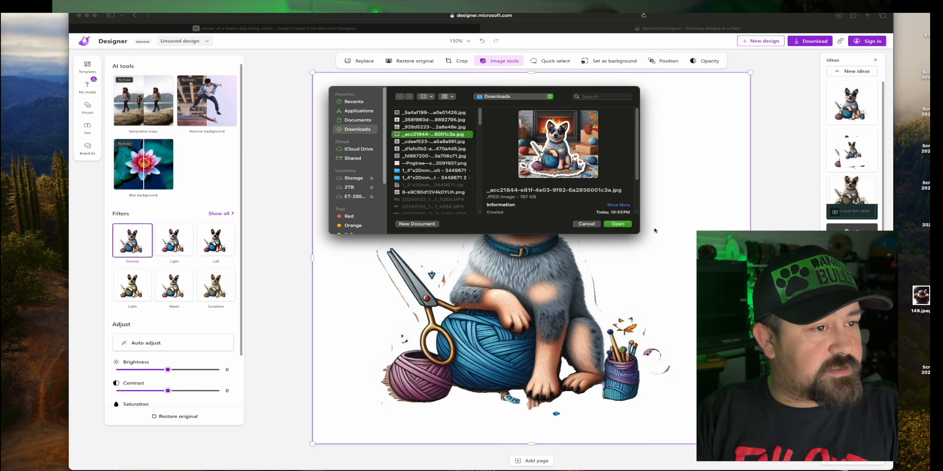
click(618, 225)
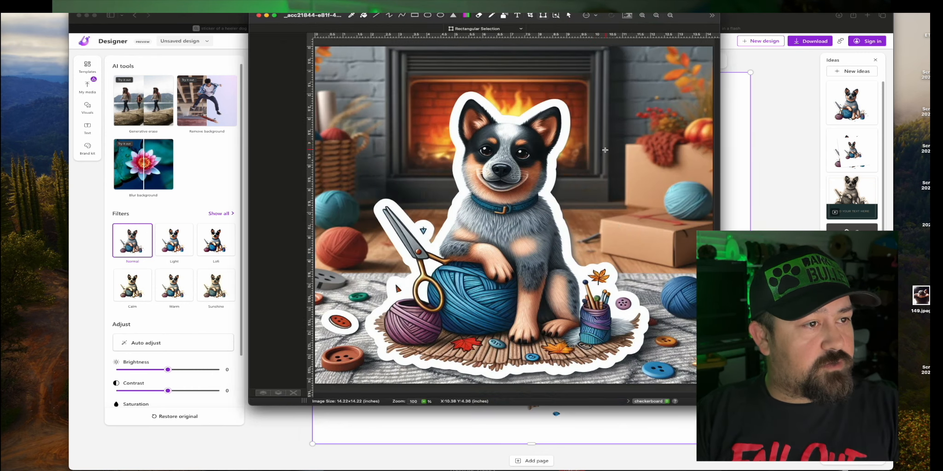
- Select the fireplace room background around the dog sticker's white outline and delete it
click(556, 16)
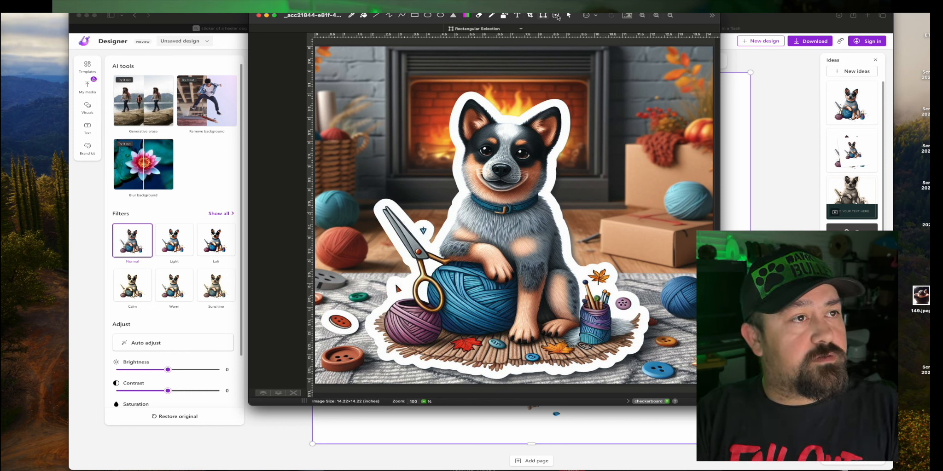
drag(597, 110, 665, 97)
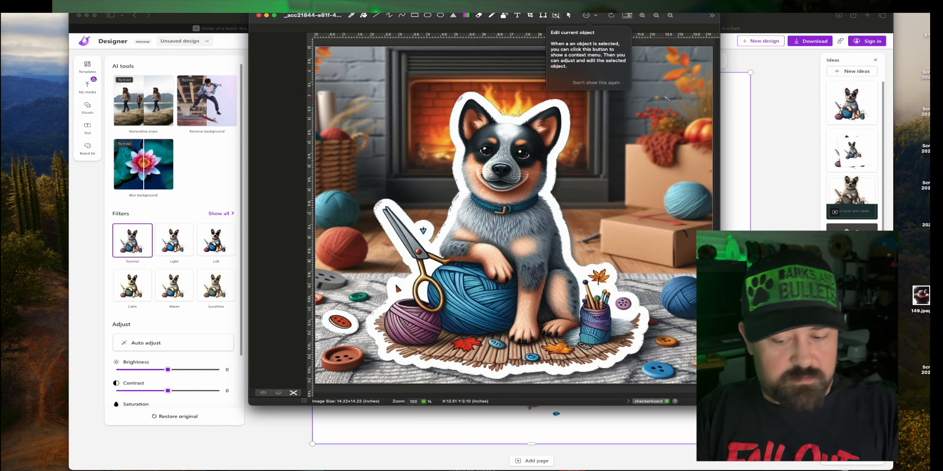
key(Delete)
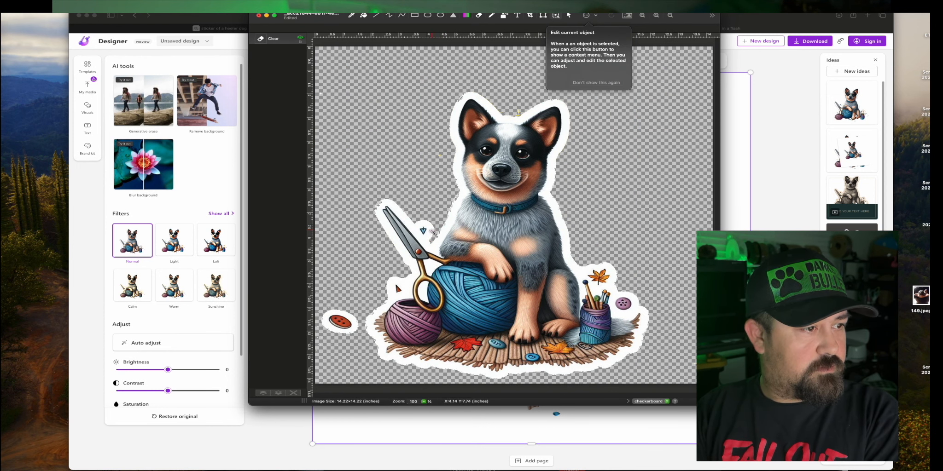
- Try clearing the small blue shape beside the scissors, undo that, and delete the separate red button sticker
drag(423, 230, 474, 222)
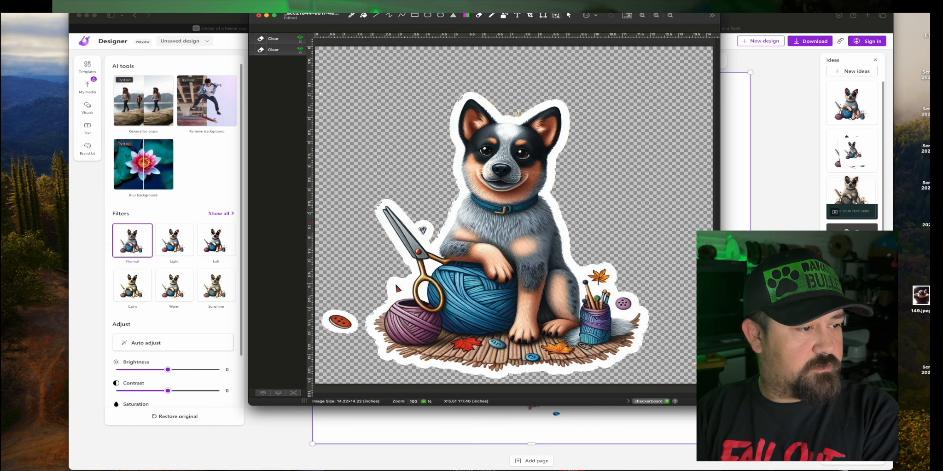
key(super+z)
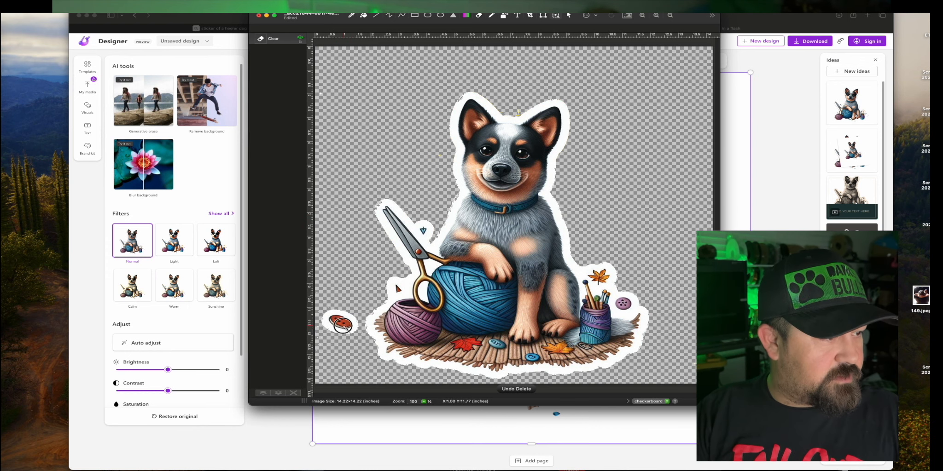
drag(343, 325, 421, 281)
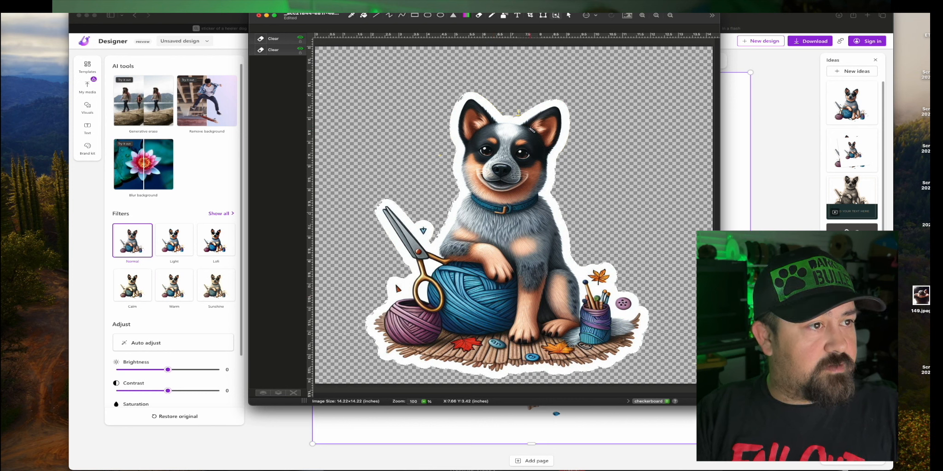
- Copy the cut-out dog sticker and paste it into a new 8.5 × 10.5 inch document with a transparent background
drag(515, 222, 586, 202)
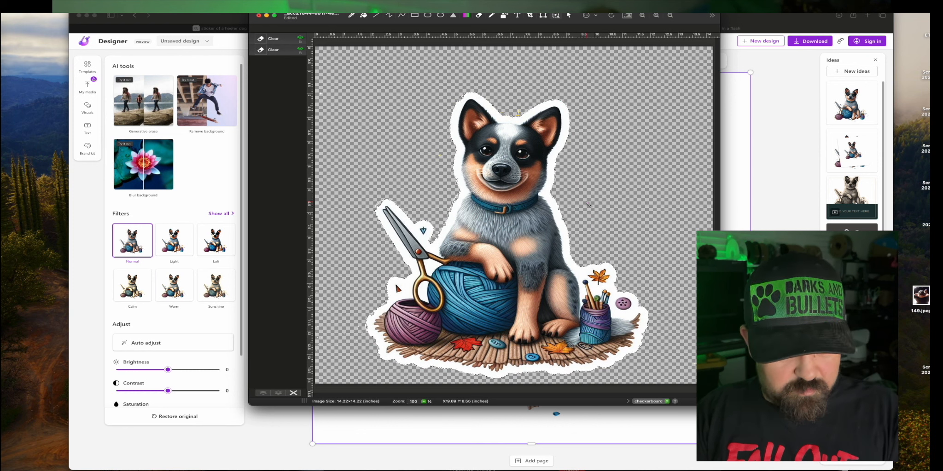
key(super+c)
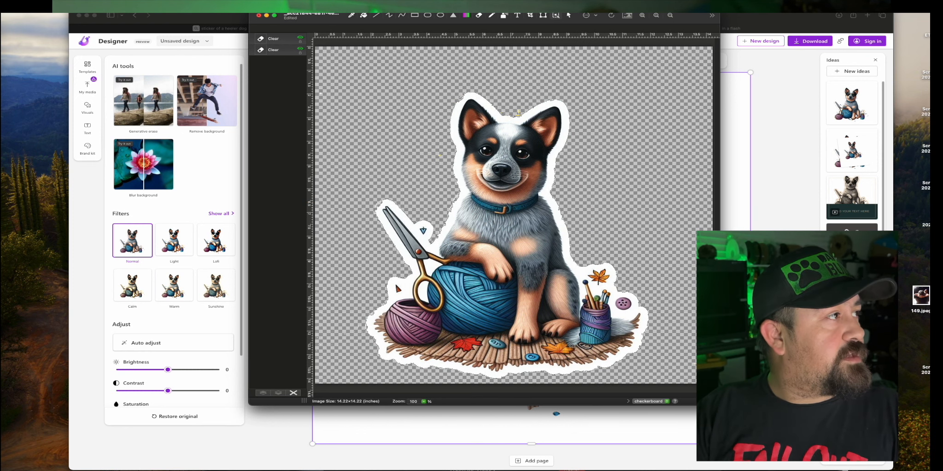
click(27, 13)
click(32, 14)
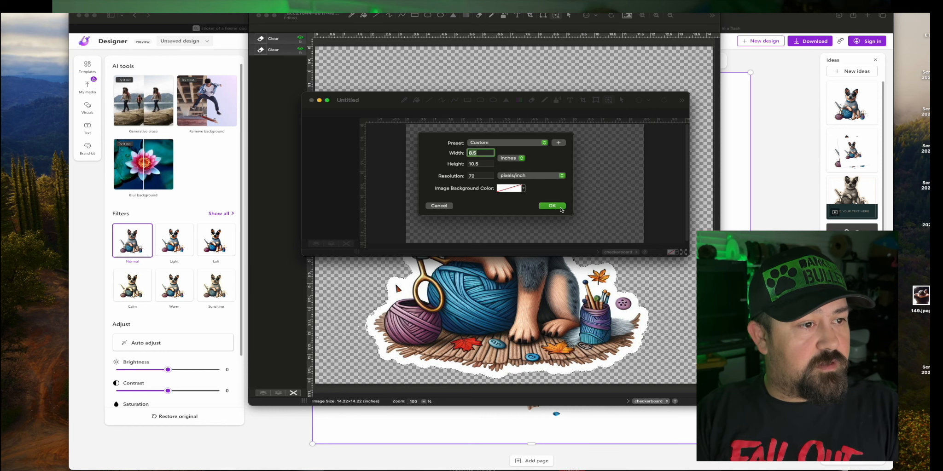
click(552, 206)
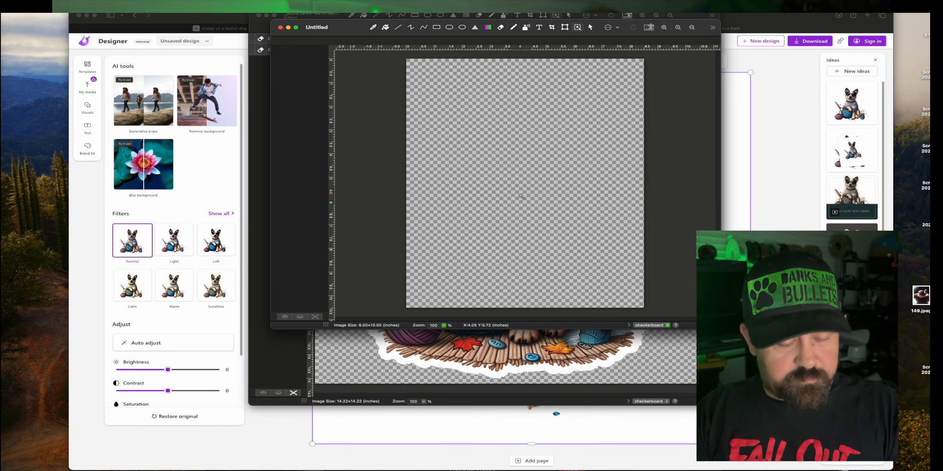
key(super+v)
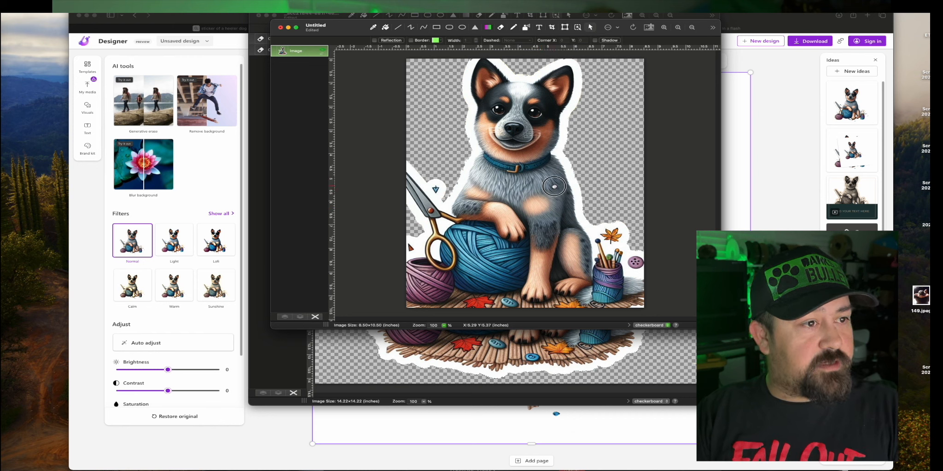
- Scale down and reposition the pasted dog sticker so the whole design fits near the middle of the canvas
drag(560, 182, 522, 218)
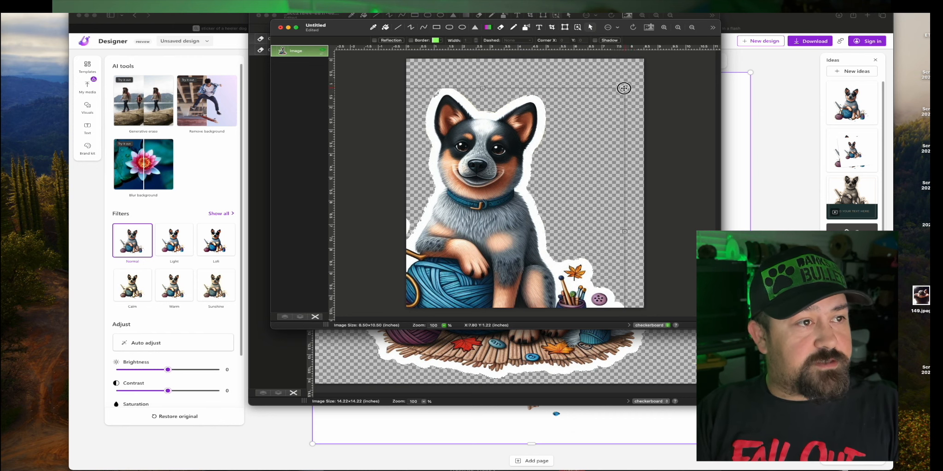
drag(624, 88, 500, 212)
drag(456, 261, 553, 130)
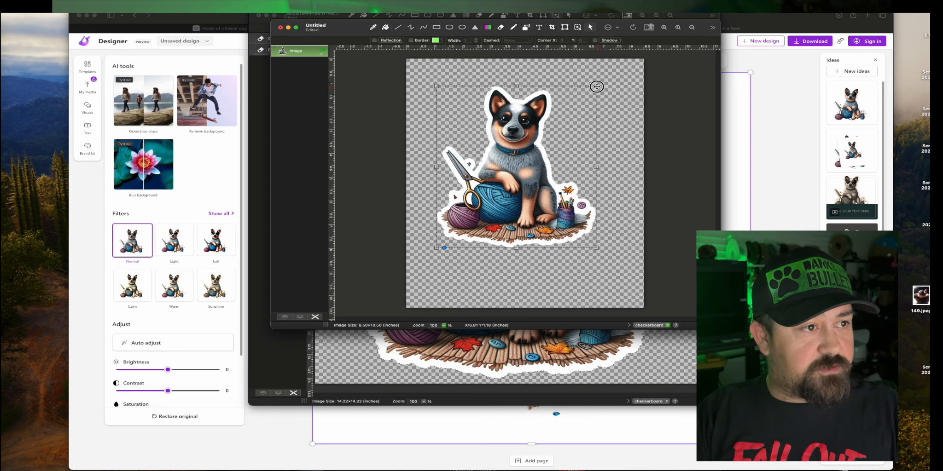
drag(596, 87, 505, 176)
drag(479, 209, 459, 102)
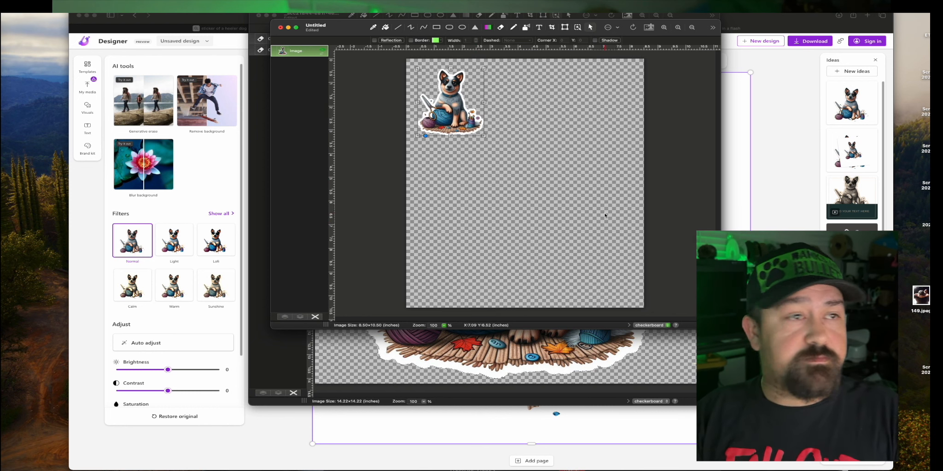
drag(463, 106, 504, 138)
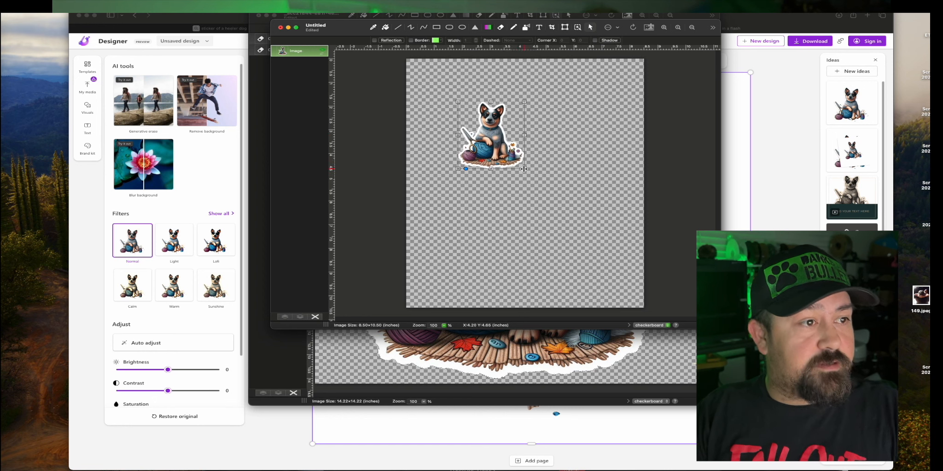
drag(524, 169, 586, 239)
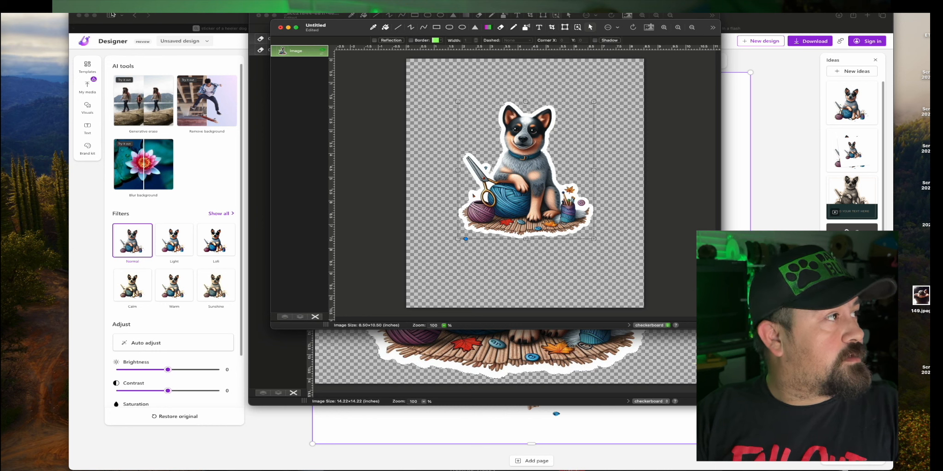
- Save the document in Downloads as "Heeler sticker craft2" in Paint Document format
click(25, 7)
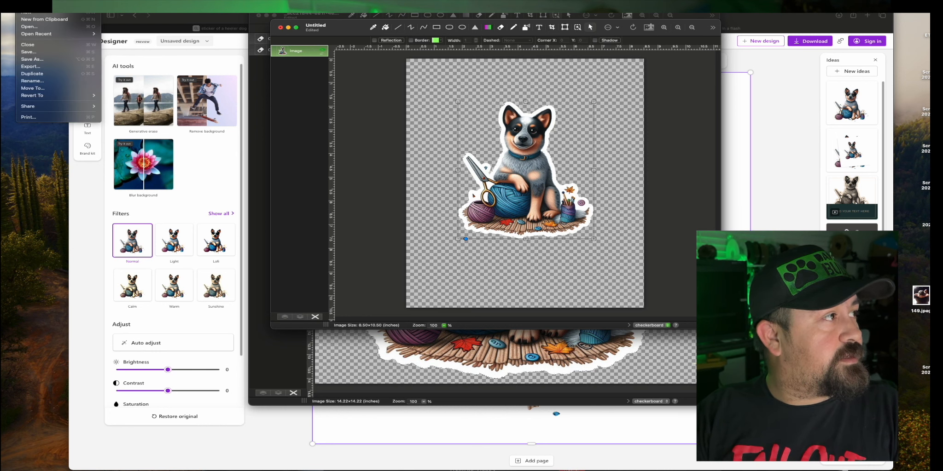
click(38, 53)
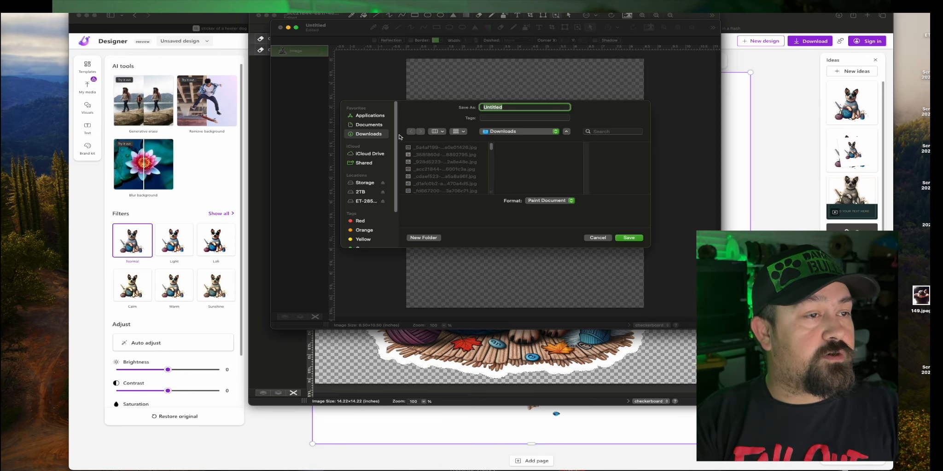
text(Heeler sticker craft2)
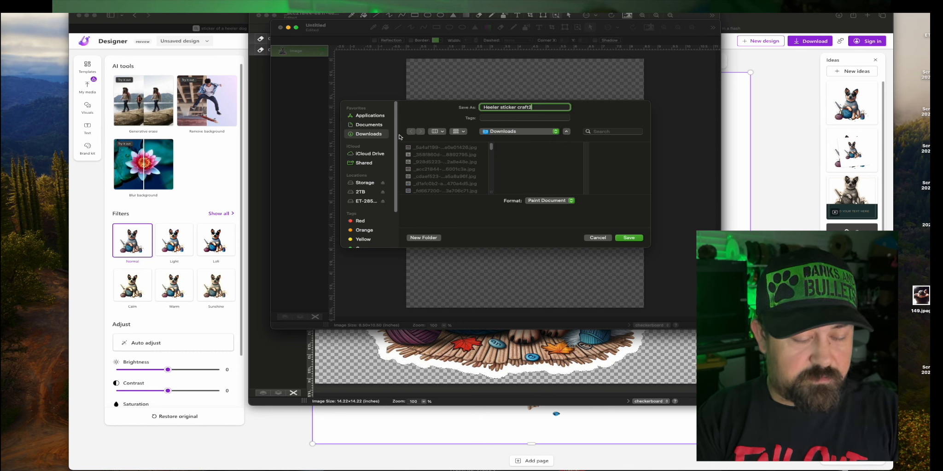
key(Return)
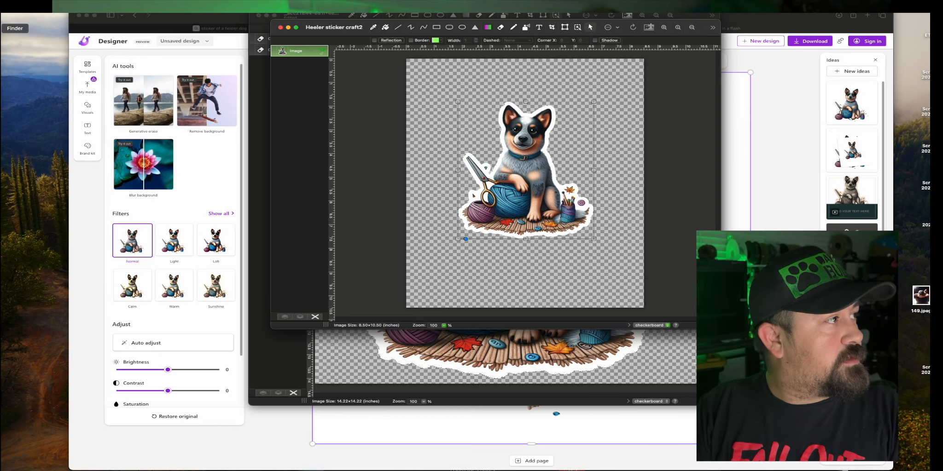
- Switch to Cricut Design Space by launching it from the installed applications
click(1, 44)
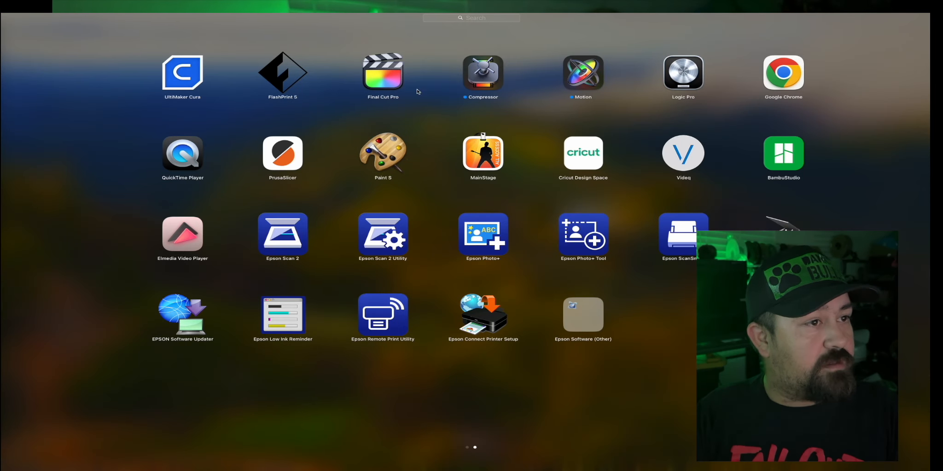
click(583, 161)
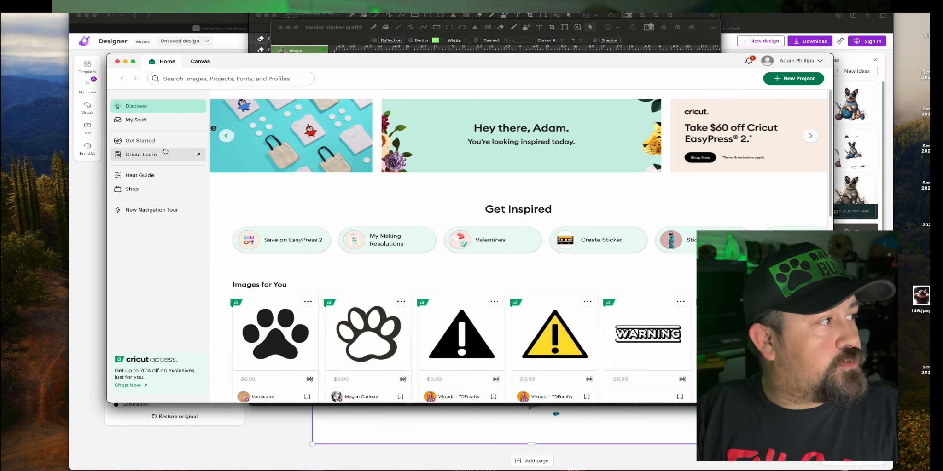
- Open the blank project canvas and start an image upload by browsing the computer for a file
click(200, 61)
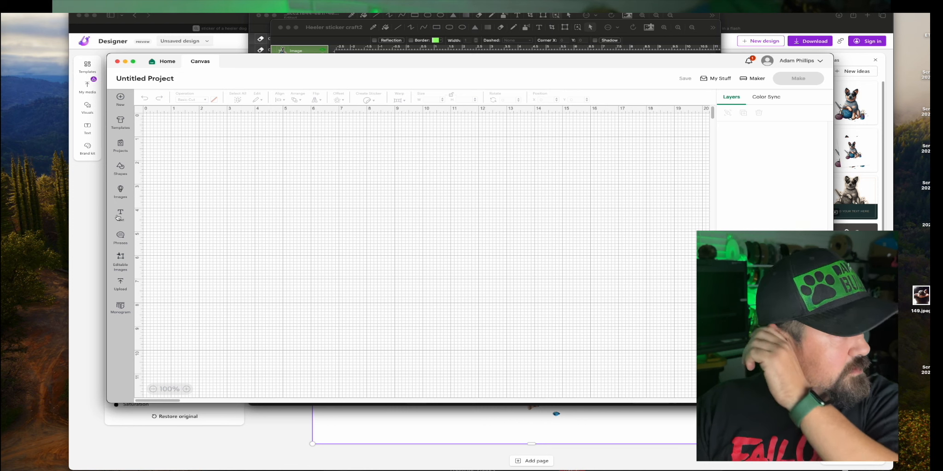
click(120, 285)
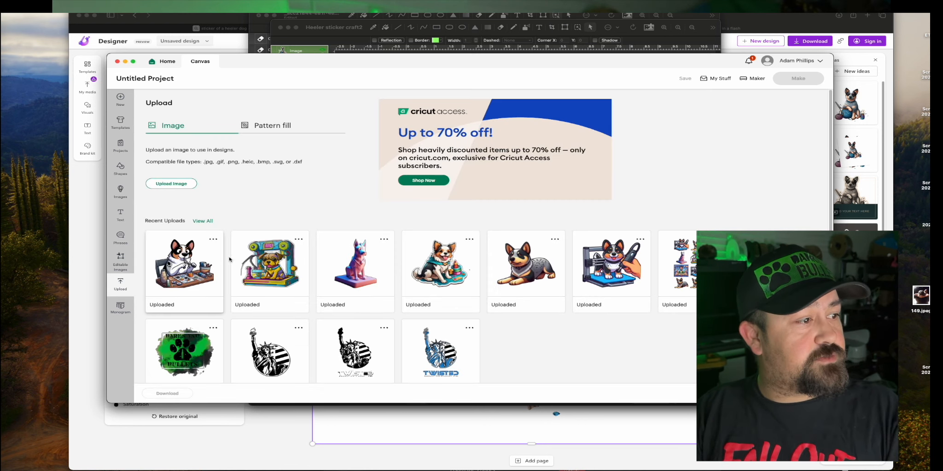
click(187, 185)
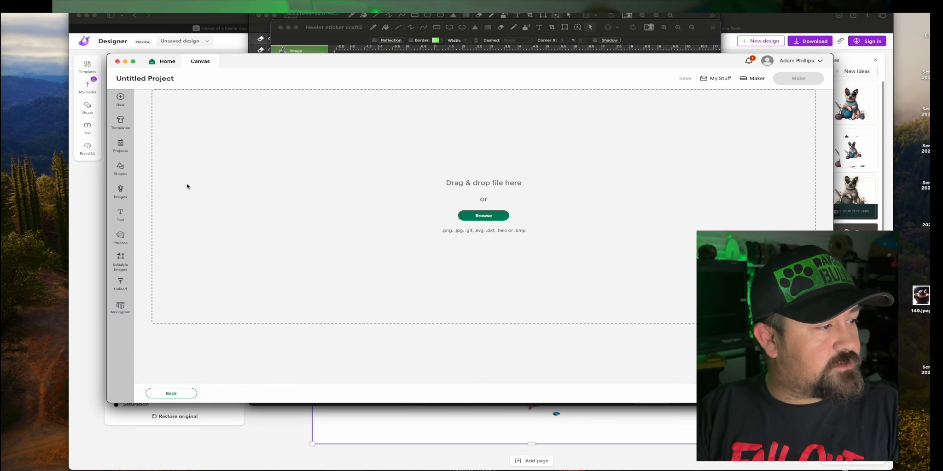
click(477, 215)
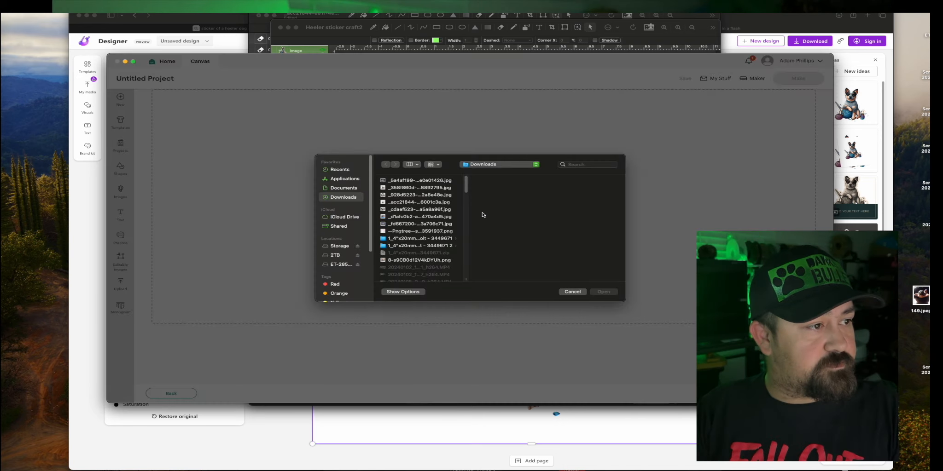
- Search for files whose name contains "heeler", checking both Downloads and the whole Mac
click(582, 164)
text(he)
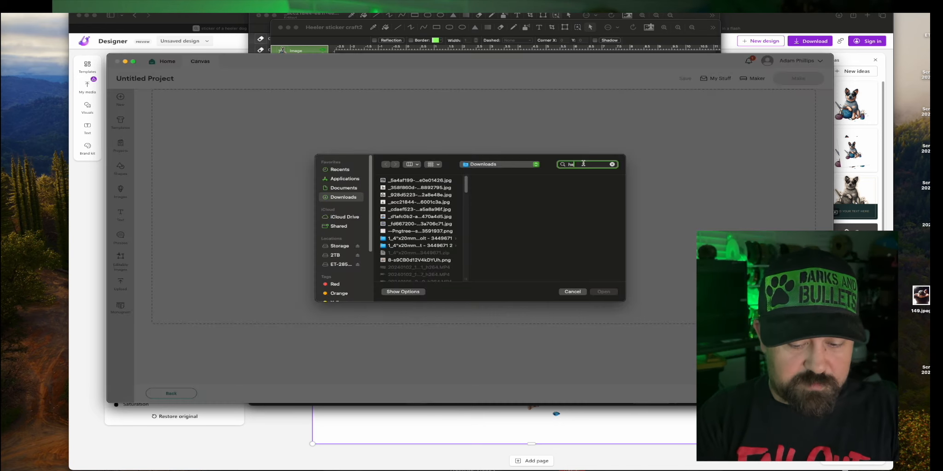
text(eler)
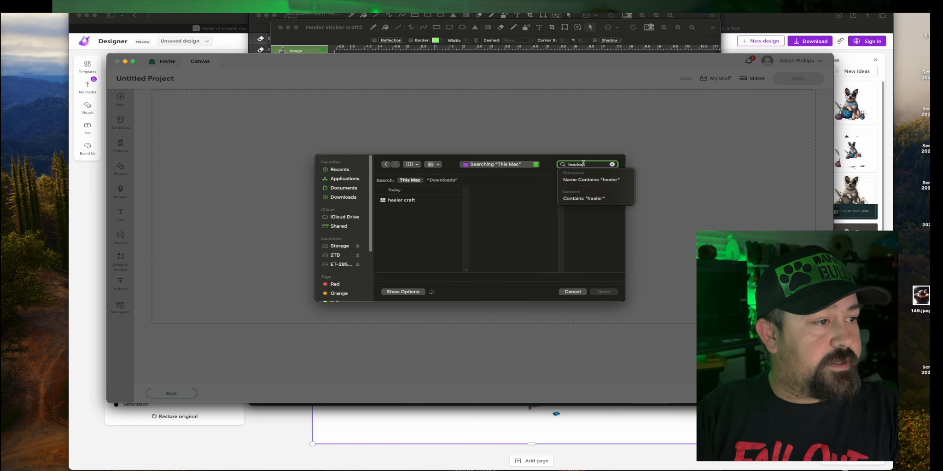
key(Down)
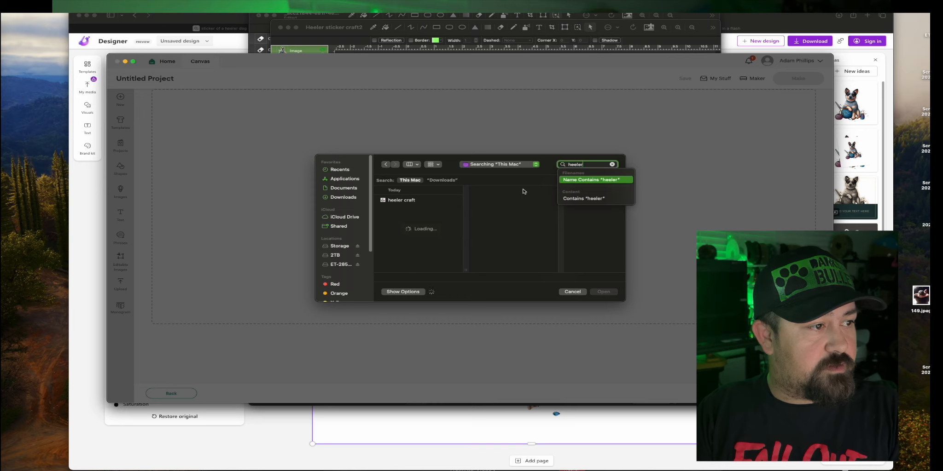
key(Return)
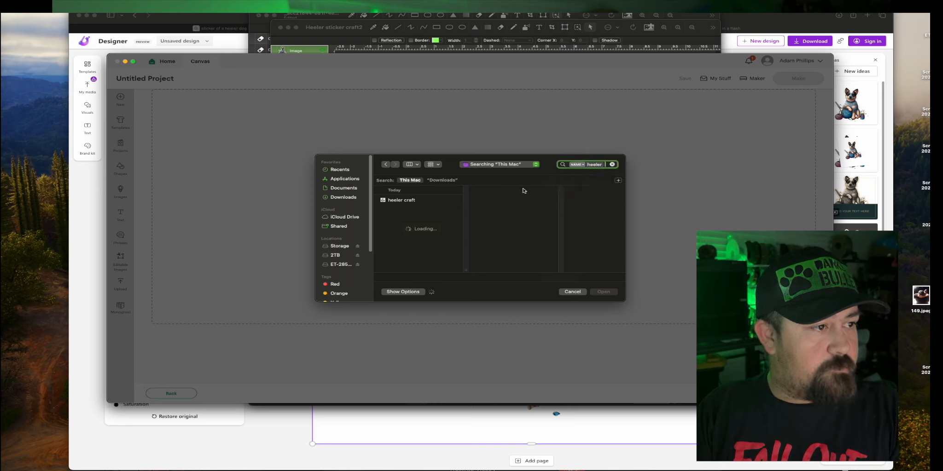
click(454, 182)
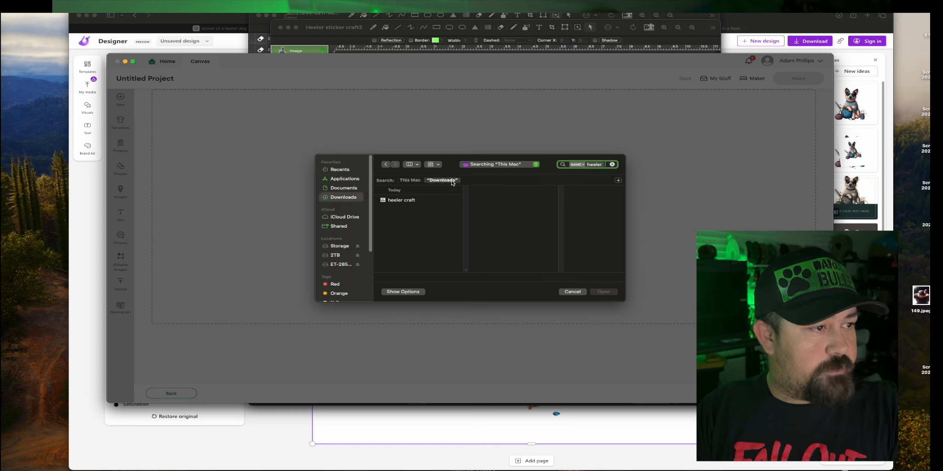
click(420, 180)
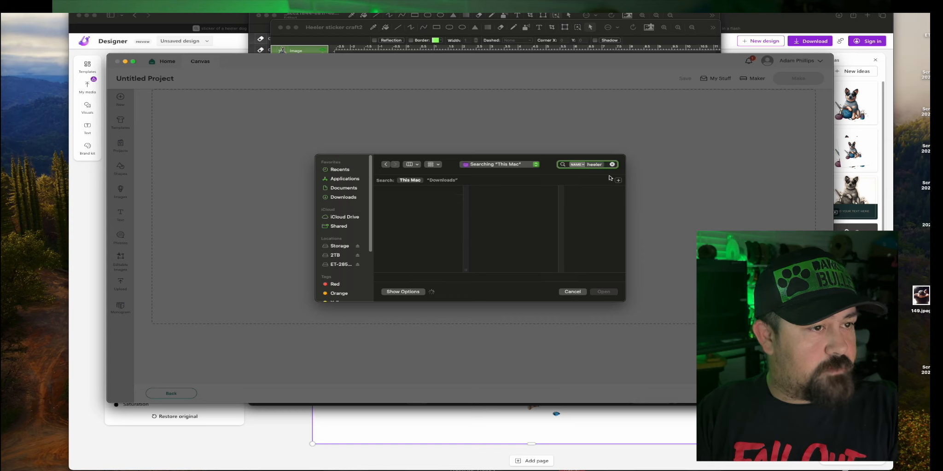
- Search the whole Mac for the alternative spelling "healer", and repeat the search with "heeler"
click(598, 165)
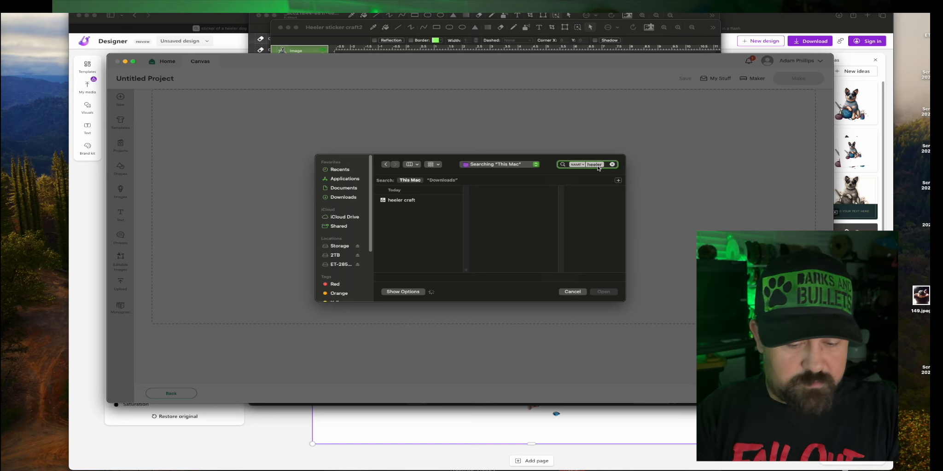
text(hela)
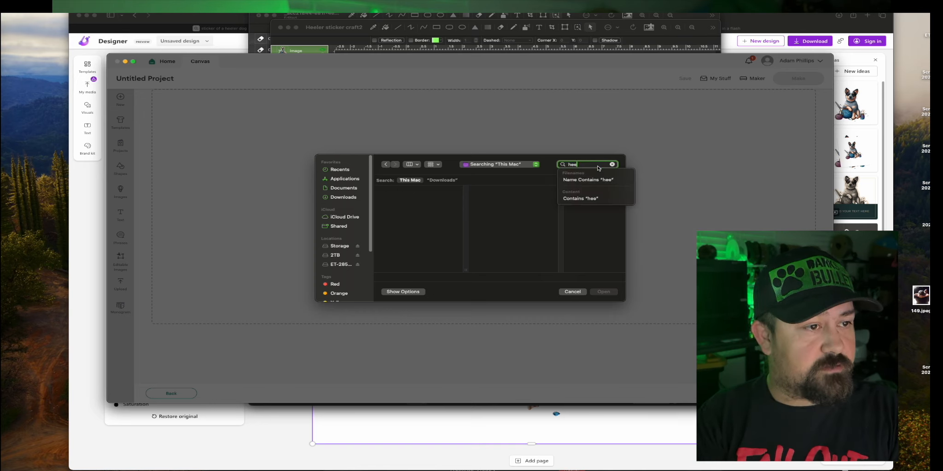
text(er)
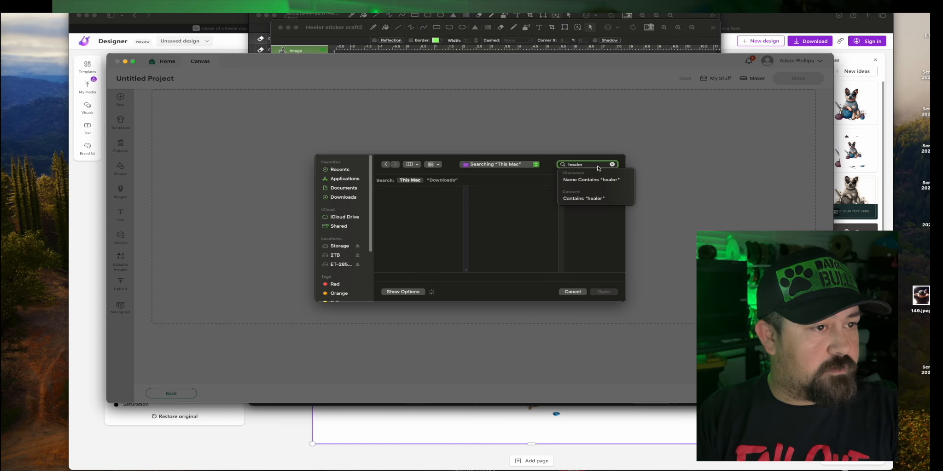
key(Return)
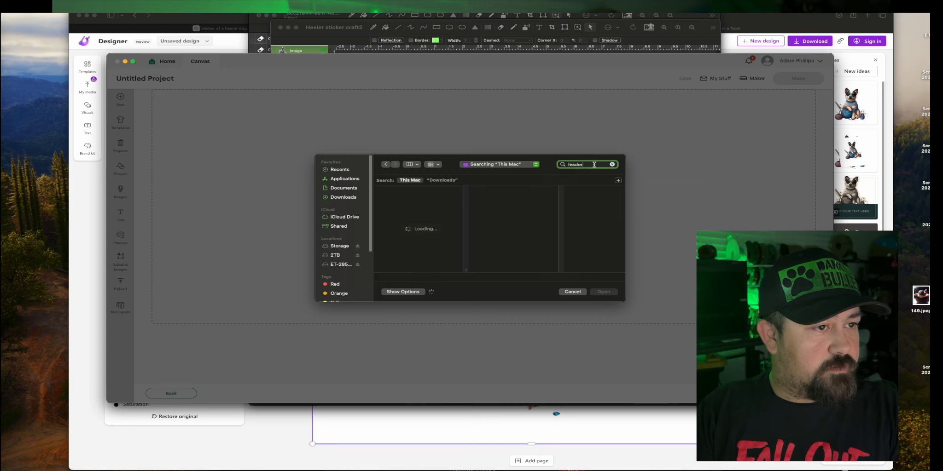
text(heeler)
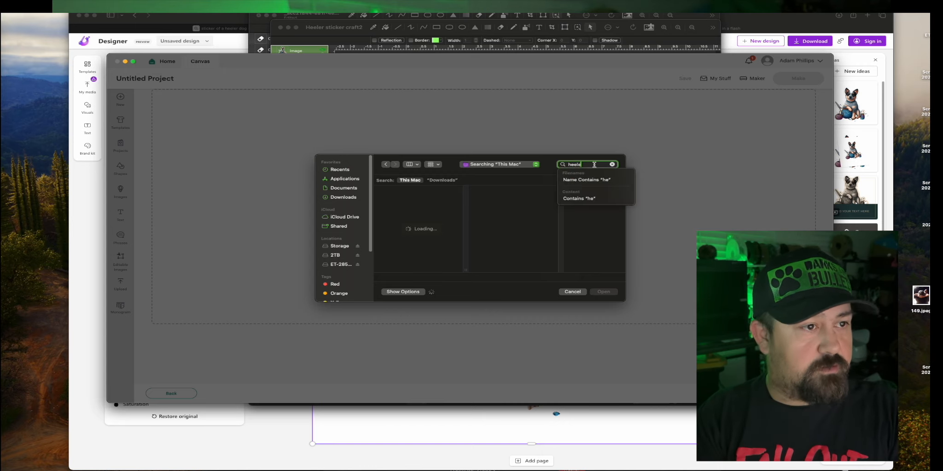
key(Return)
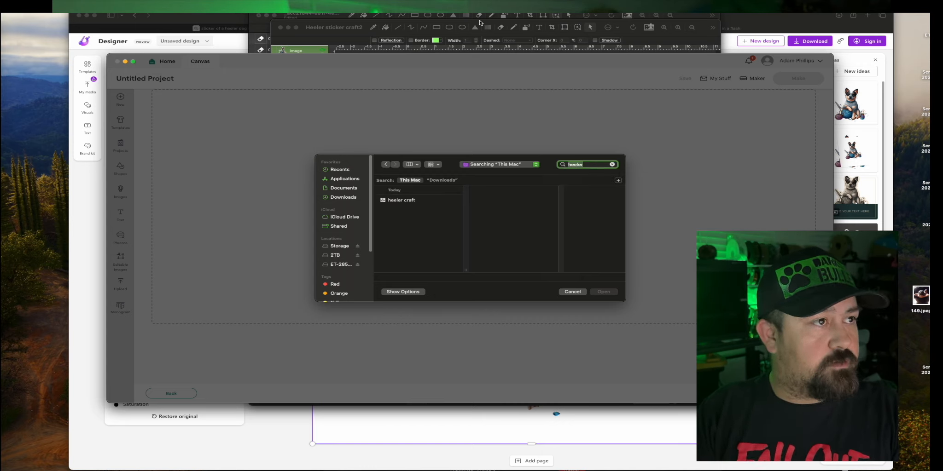
- Switch to the Paint S document and save it as "Heeler sticker craft2" in PNG format in Downloads
click(349, 28)
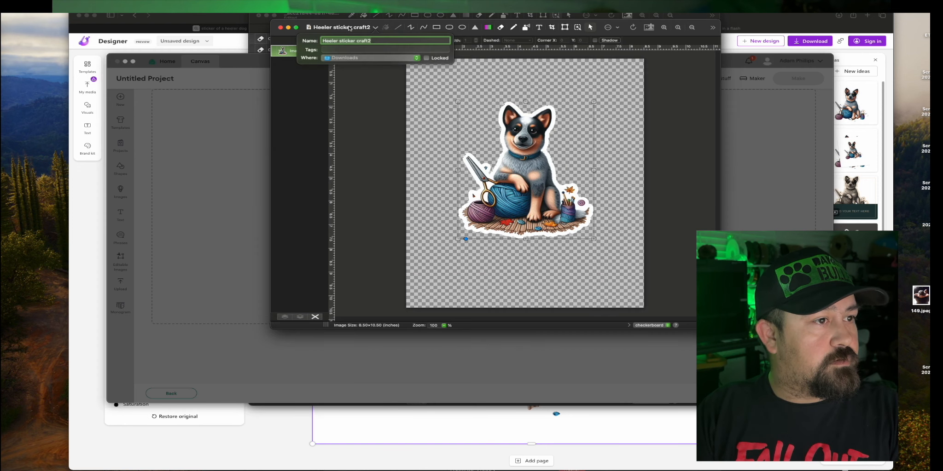
key(Return)
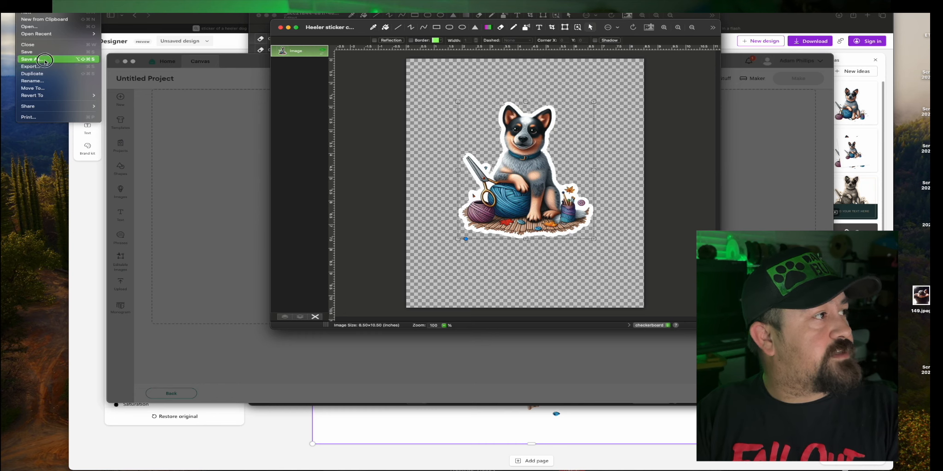
click(44, 62)
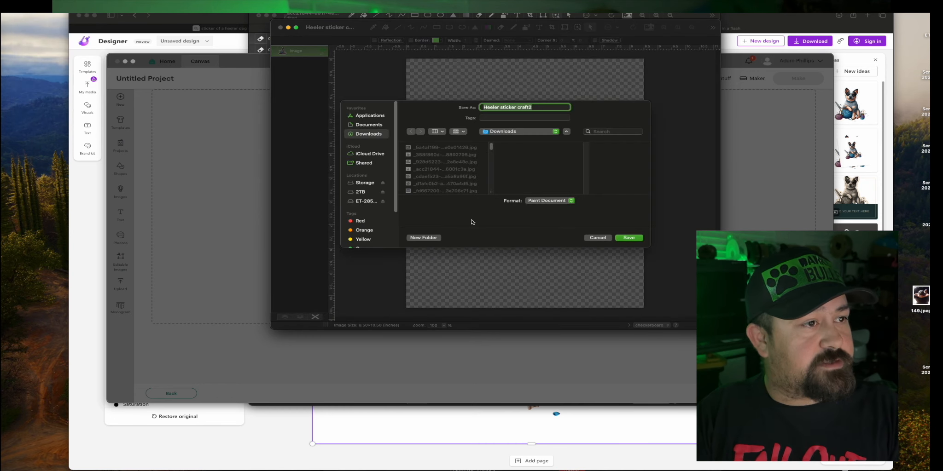
click(554, 201)
click(533, 208)
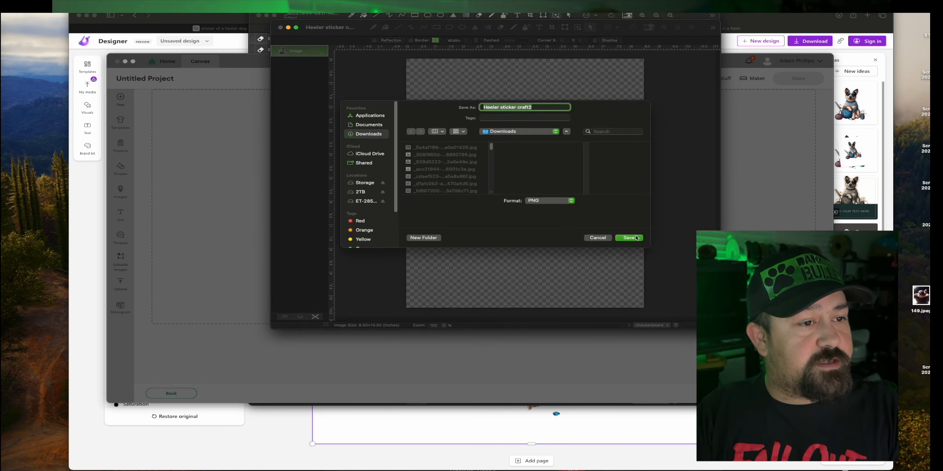
click(629, 238)
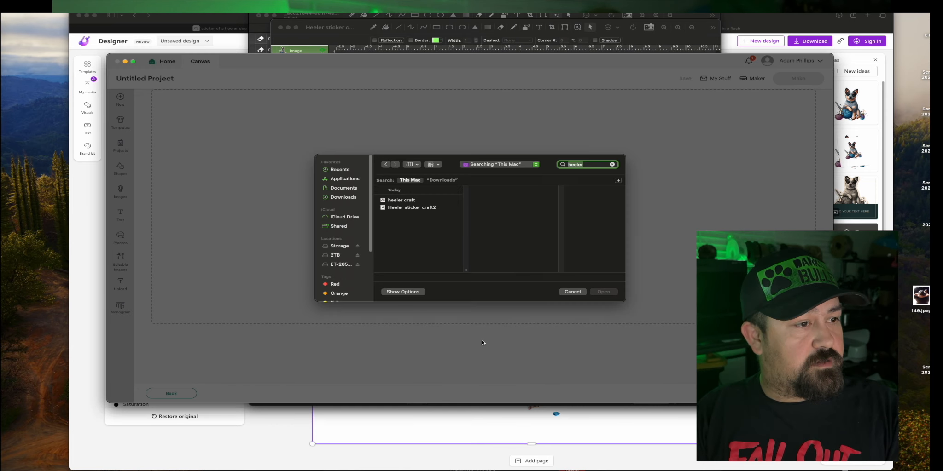
- Upload the "Heeler sticker craft2" PNG to Cricut Design Space as a Complex image and add it to the canvas as Print Then Cut
click(423, 208)
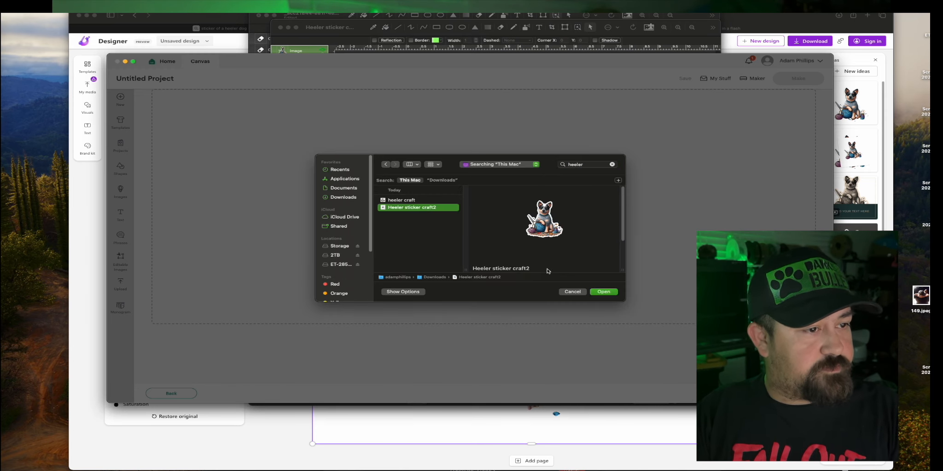
click(602, 293)
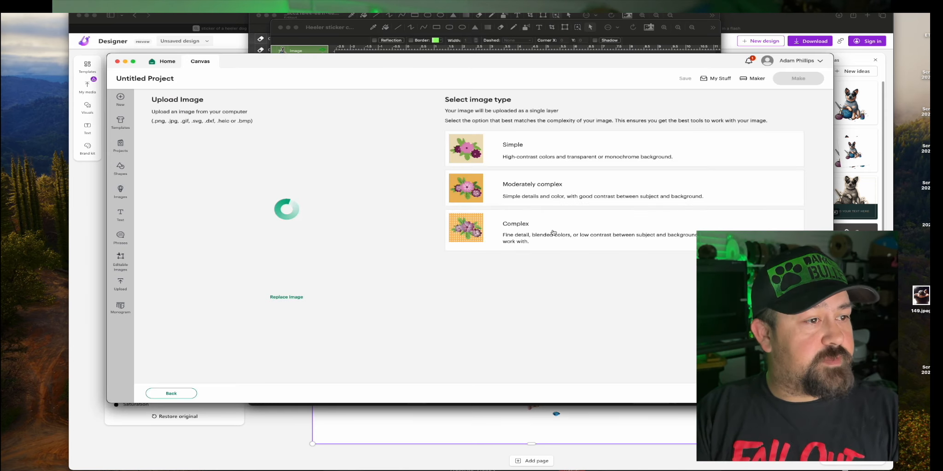
click(553, 233)
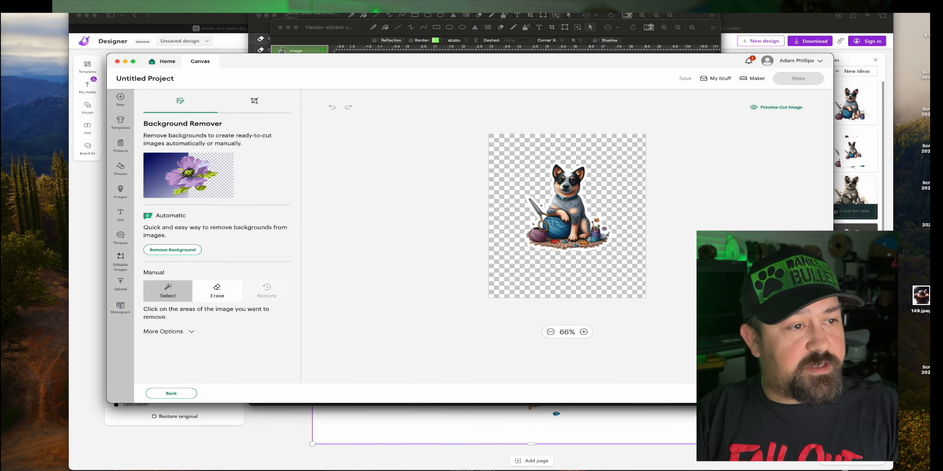
click(794, 394)
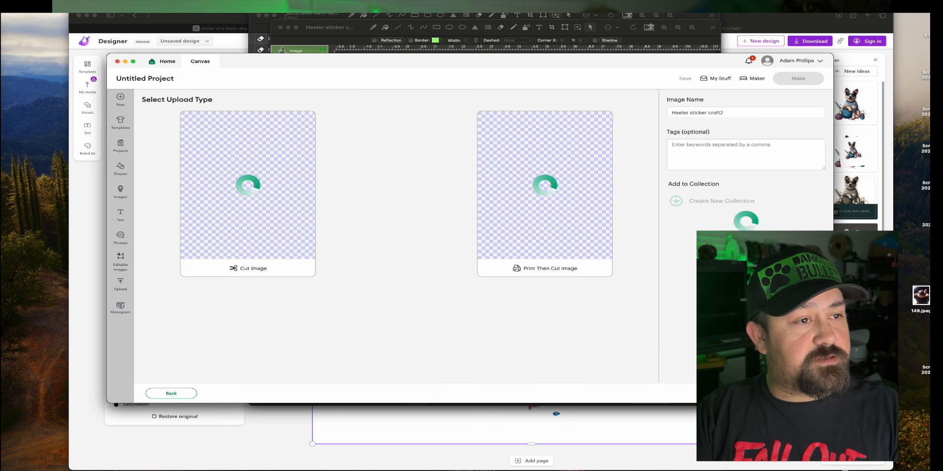
click(567, 232)
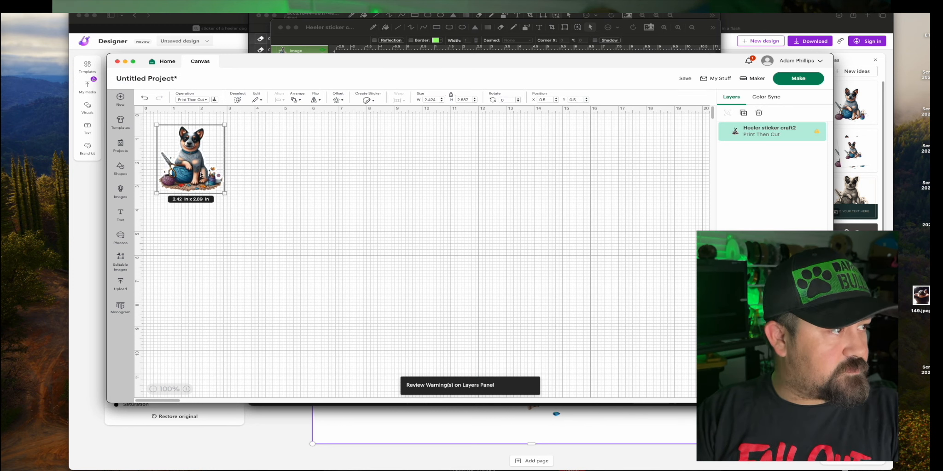
- Reposition the dog image on the canvas to about X 1.5 and Y 0.8 inches
drag(201, 175, 256, 195)
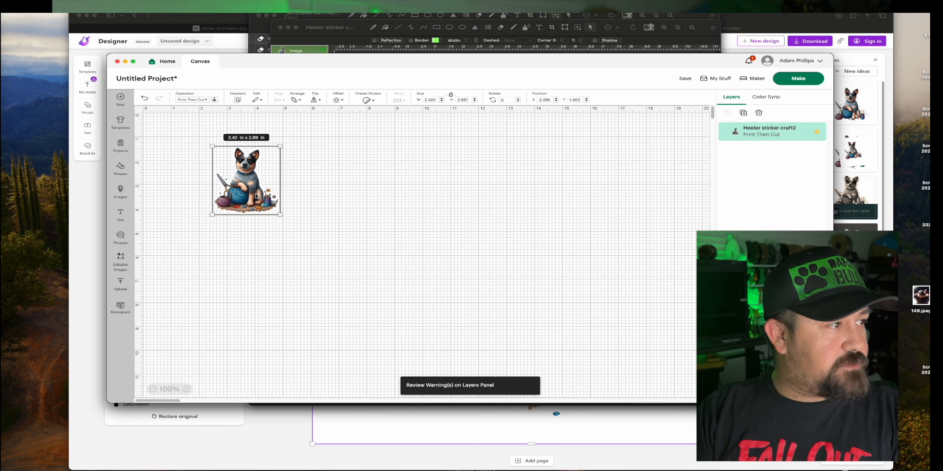
click(323, 229)
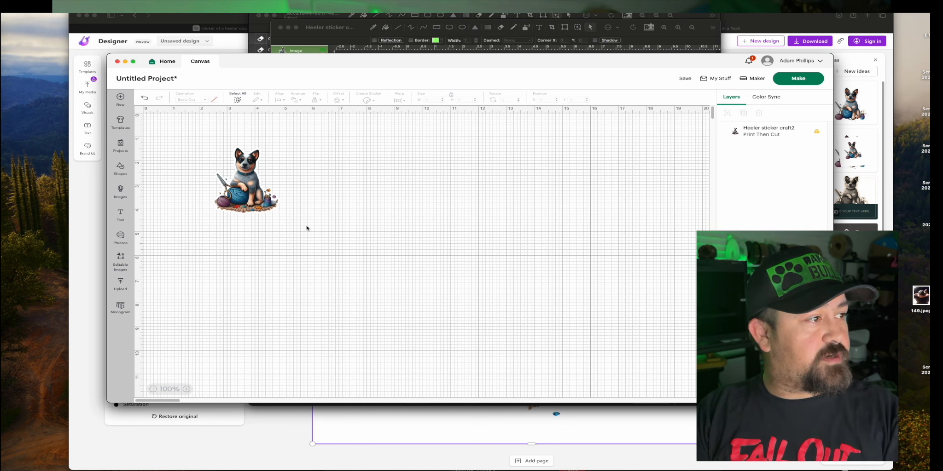
click(254, 201)
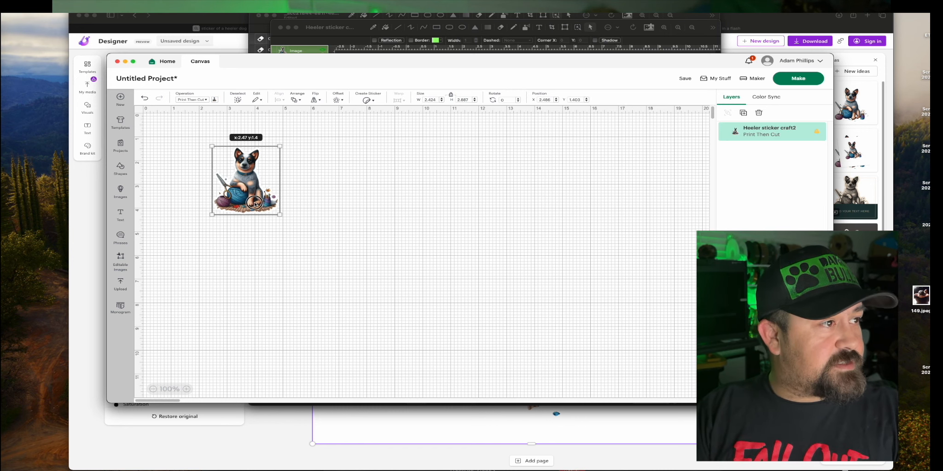
drag(254, 200, 228, 190)
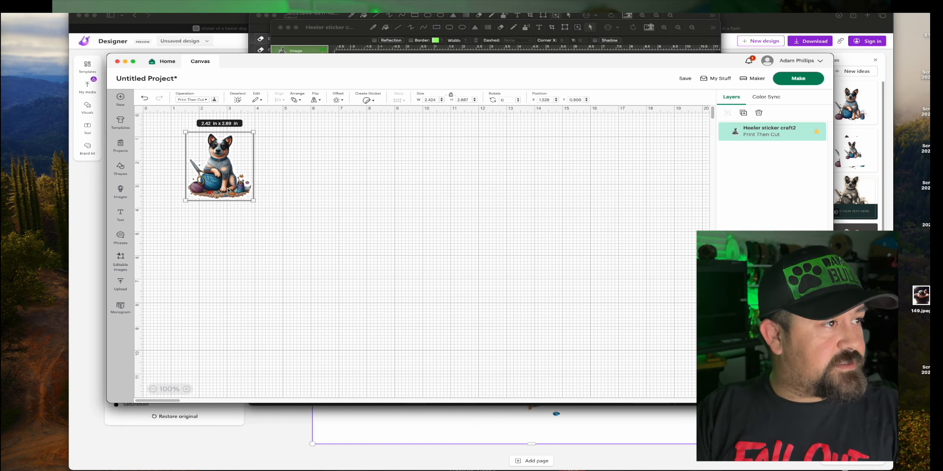
- Turn the dog image into a Kiss Cut sticker with a Thin border and Die-Cut Edge enabled, and apply it
click(367, 100)
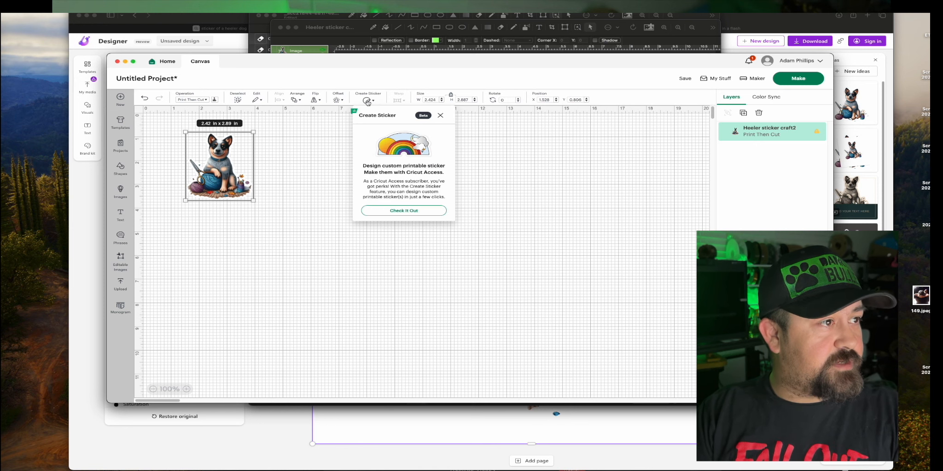
click(419, 211)
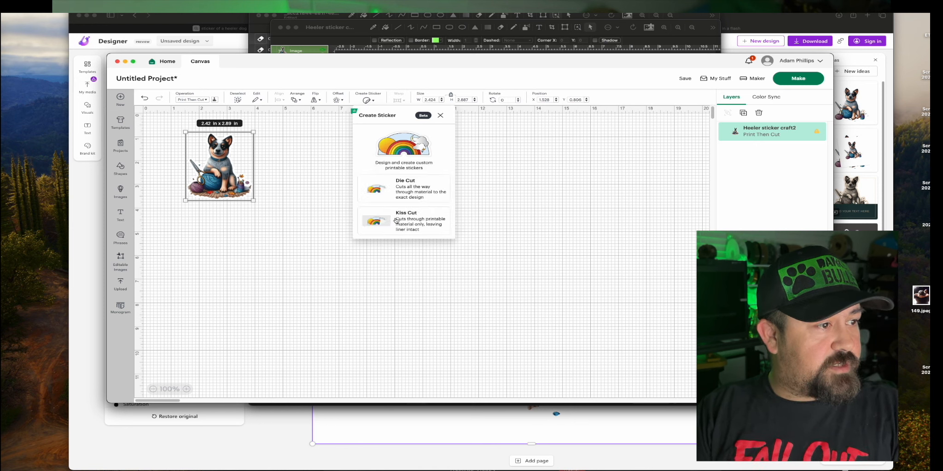
click(435, 227)
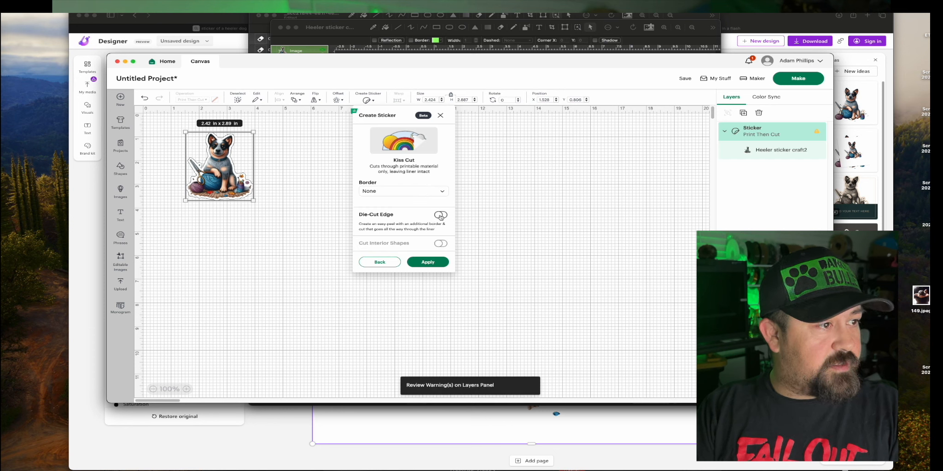
click(391, 192)
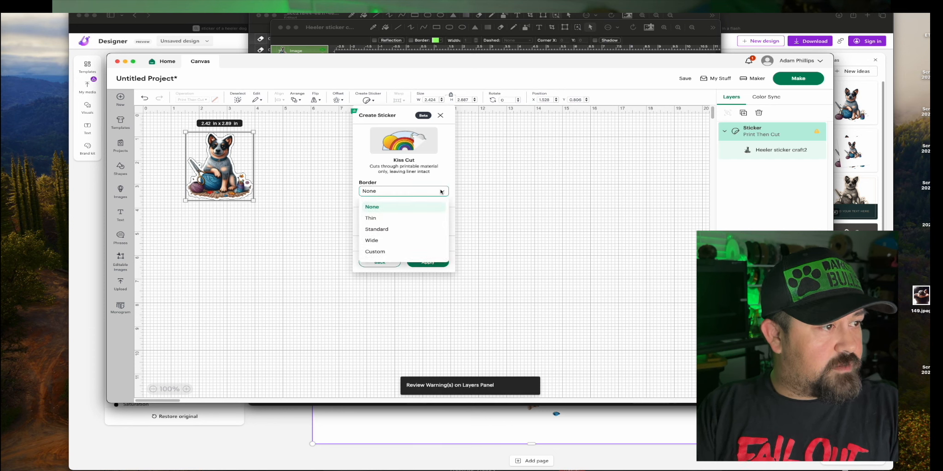
click(378, 219)
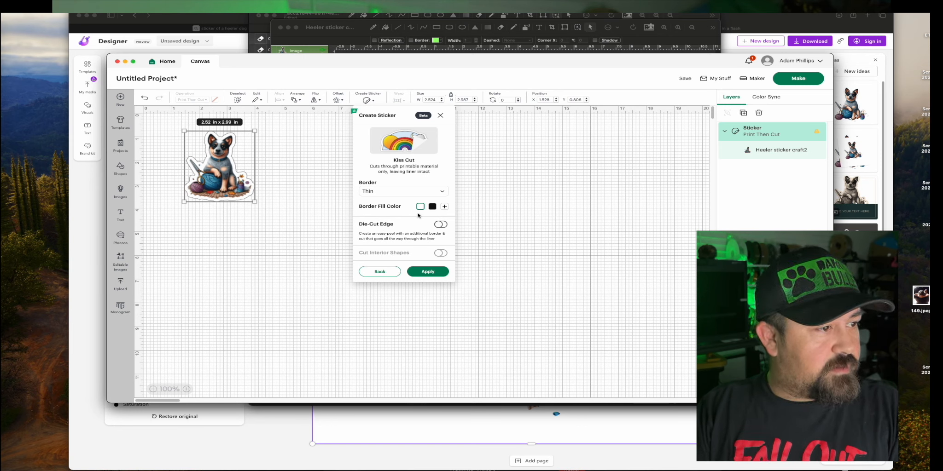
click(440, 225)
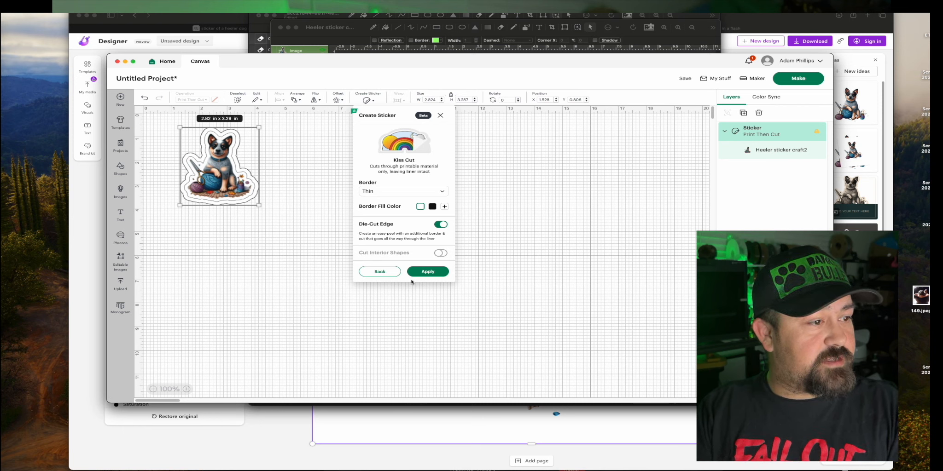
click(428, 271)
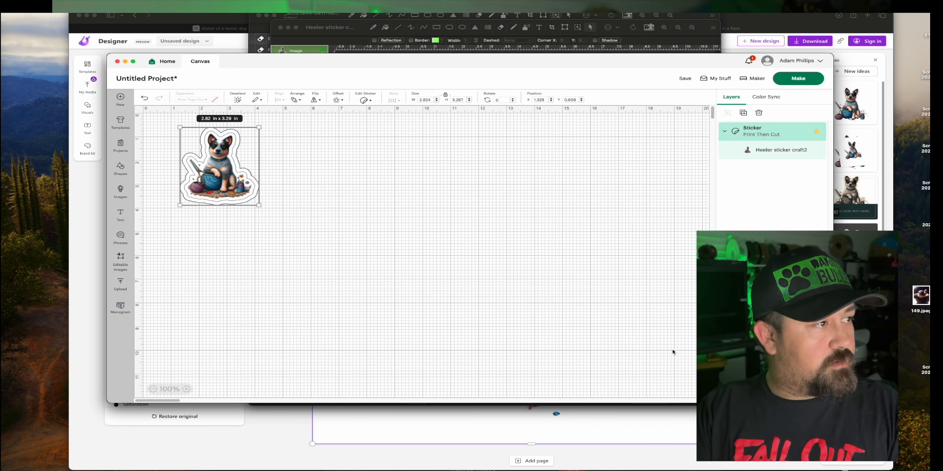
- Paste a copy of the sticker beside the original, preview the print layout on the mat, and return to the canvas
click(321, 203)
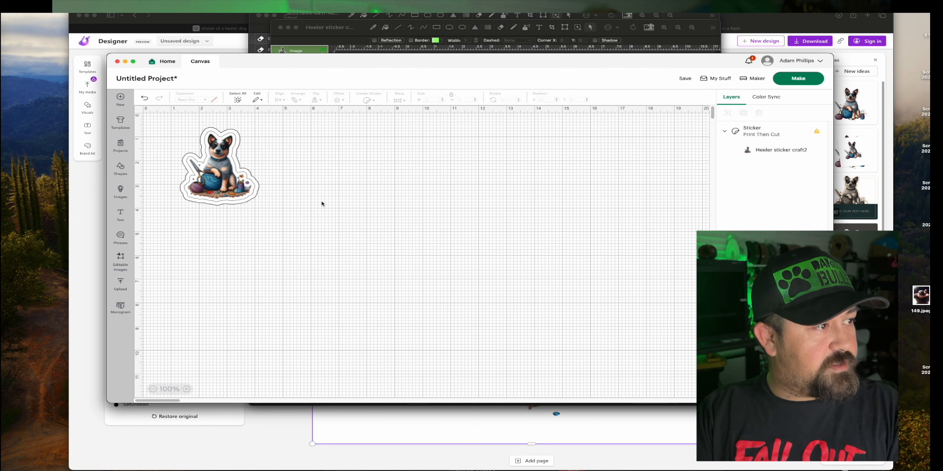
key(super+v)
drag(213, 199, 321, 188)
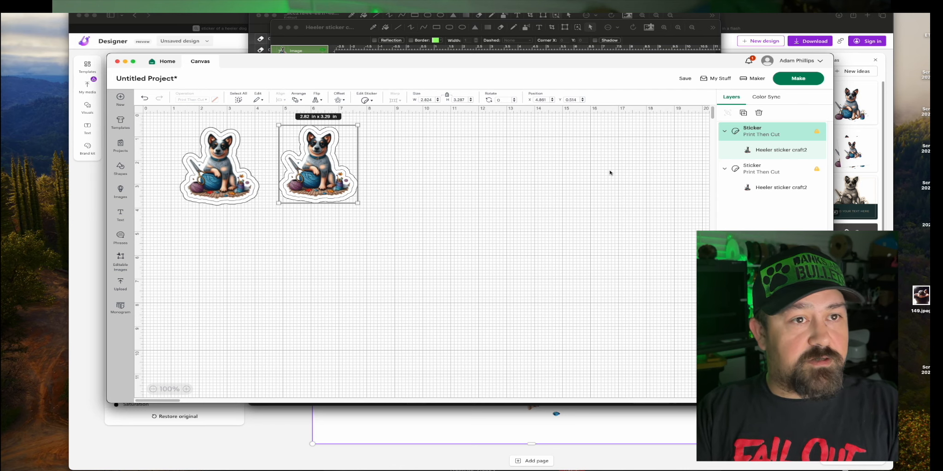
click(806, 84)
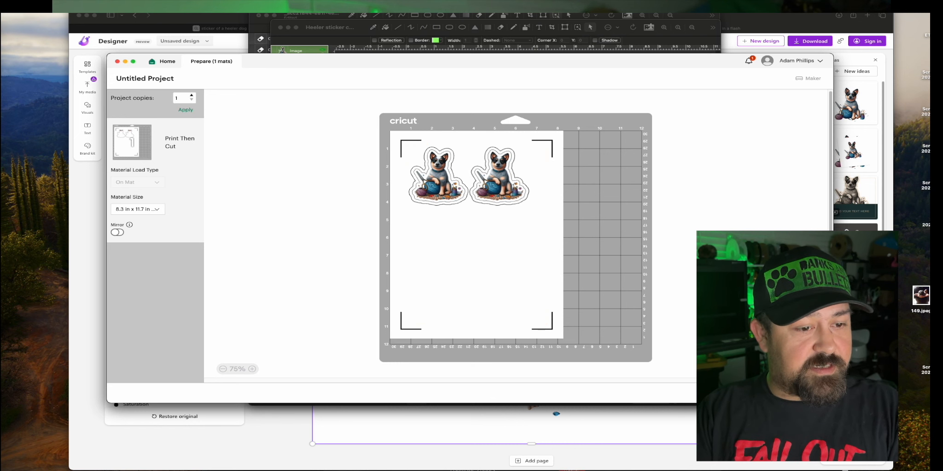
click(755, 393)
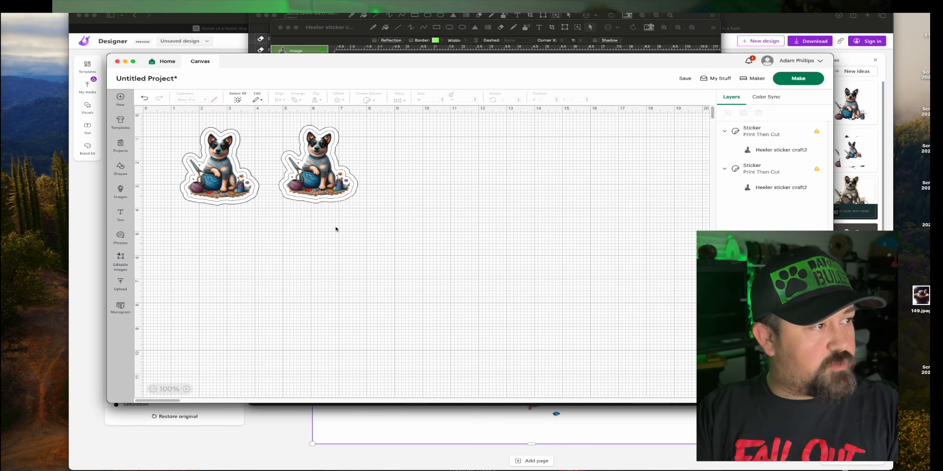
- Paste several more overlapping copies of the sticker and check how they are arranged on the mat
key(super+v)
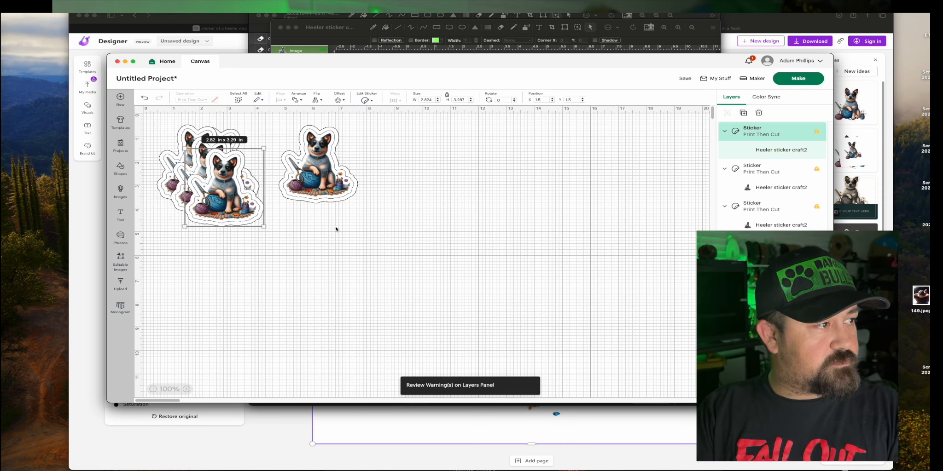
key(super+v)
click(790, 83)
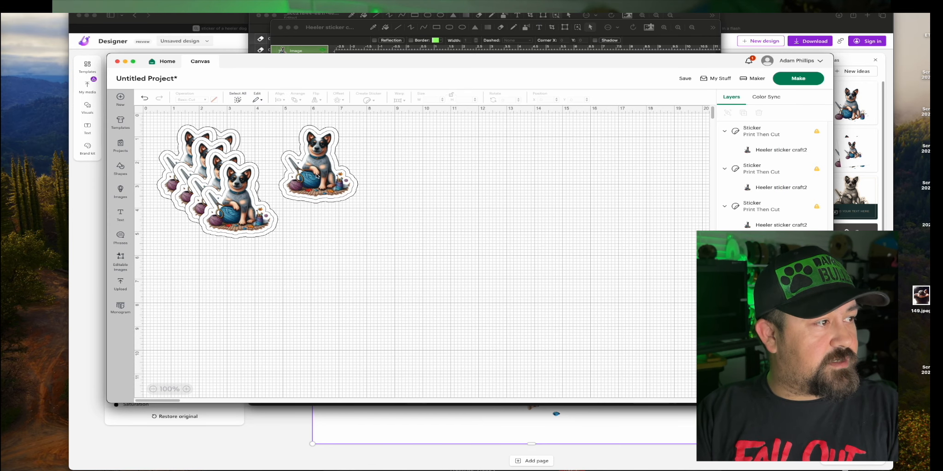
- Undo the pasted sticker copies until only the original sticker remains on the canvas
click(317, 176)
key(super+z)
key(super+z)
key(super+z)
key(super+z)
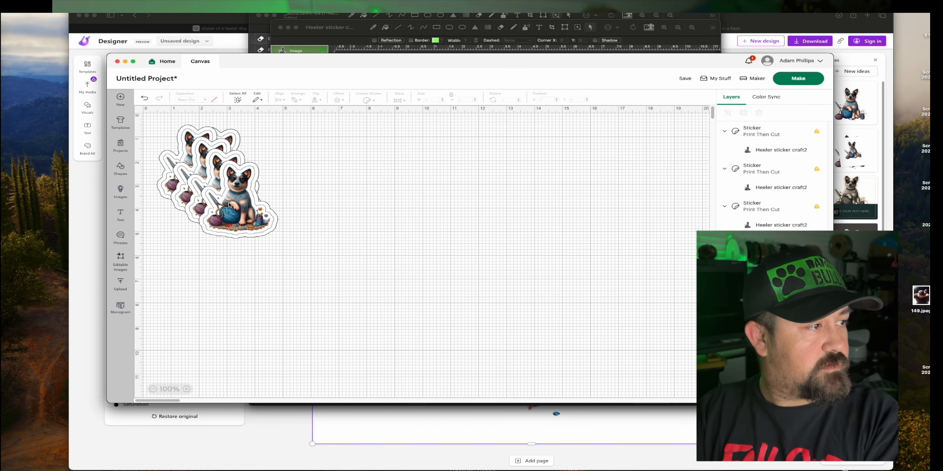
key(super+z)
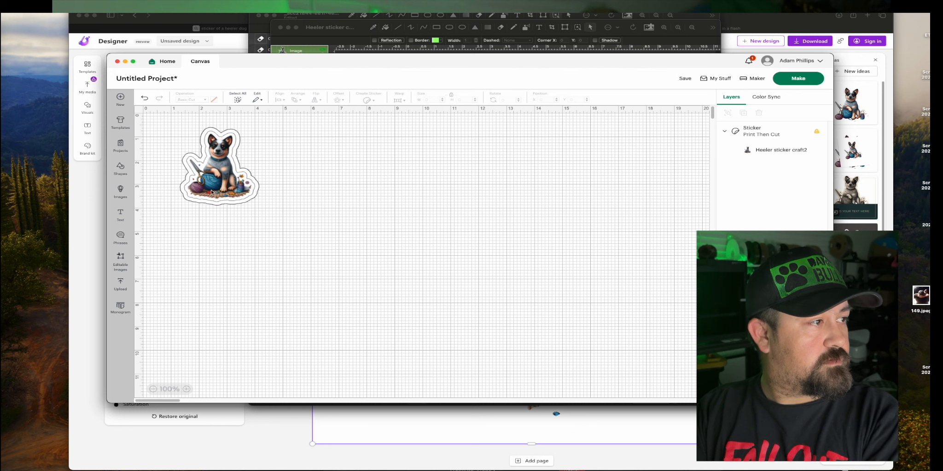
- Set the sticker's height to 3 inches with its proportions locked
click(229, 189)
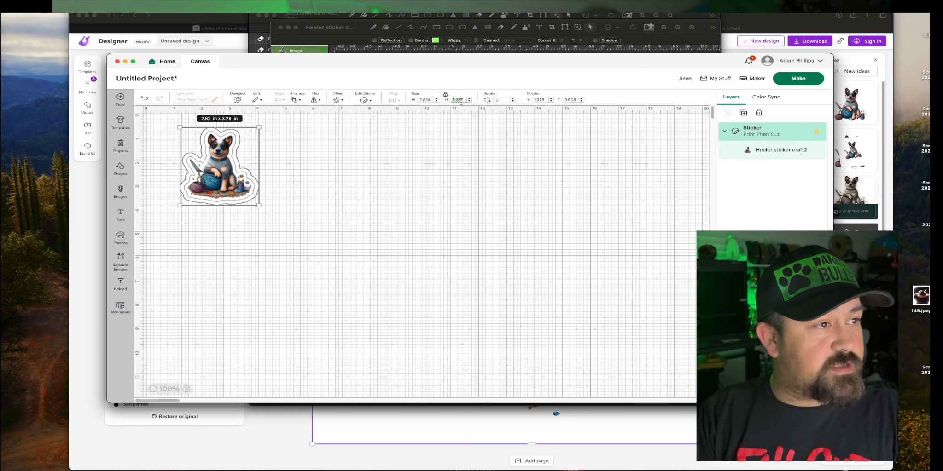
text(3)
key(Return)
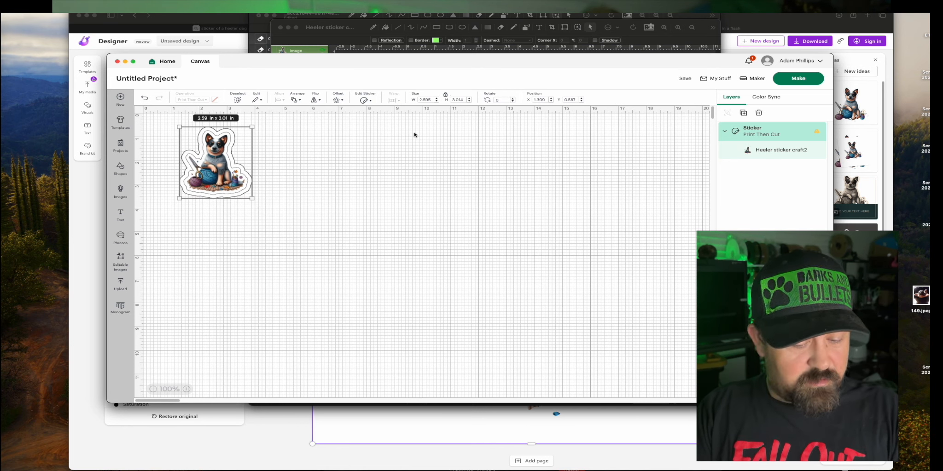
- Paste five copies of the resized sticker and proceed to making the project on the A4 mat
key(super+v)
key(super+v)
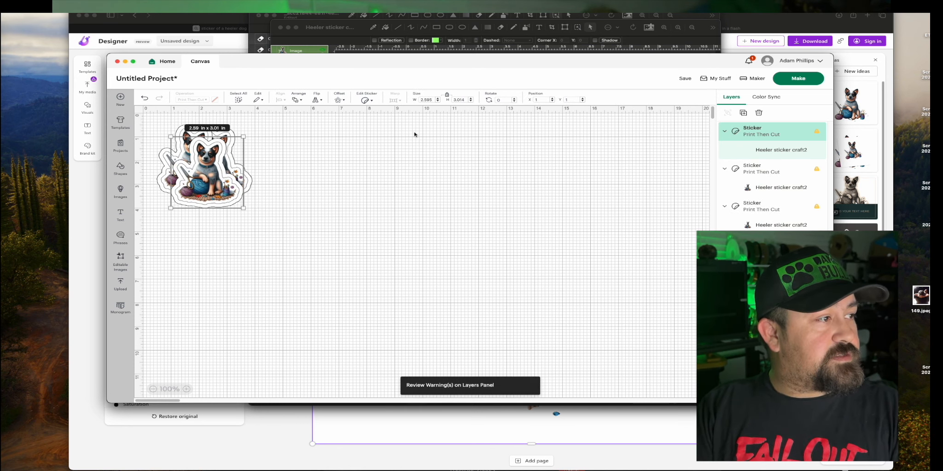
key(super+v)
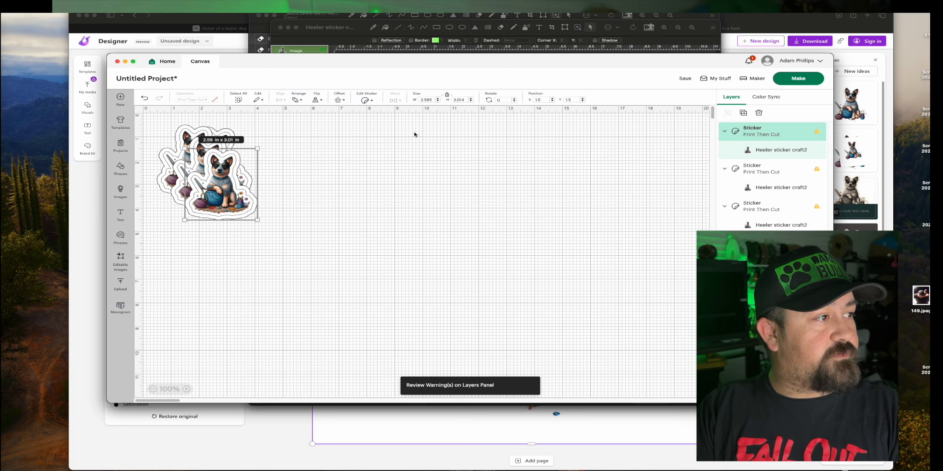
key(super+v)
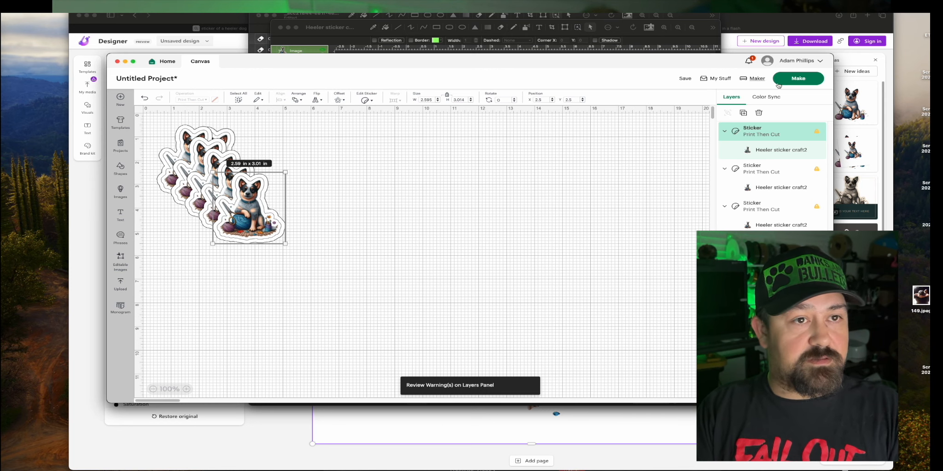
click(786, 80)
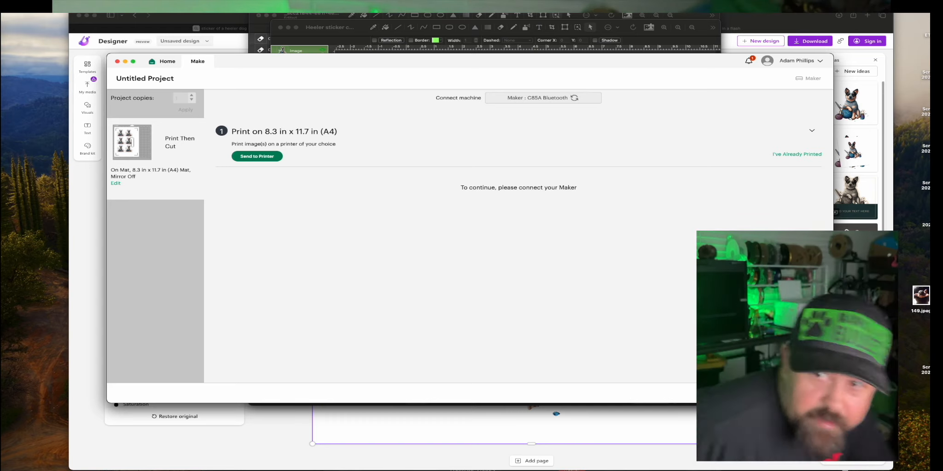
- Send the sticker sheet to the EPSON ET-2850 Series printer with Add Bleed and Use System Dialog enabled
click(263, 158)
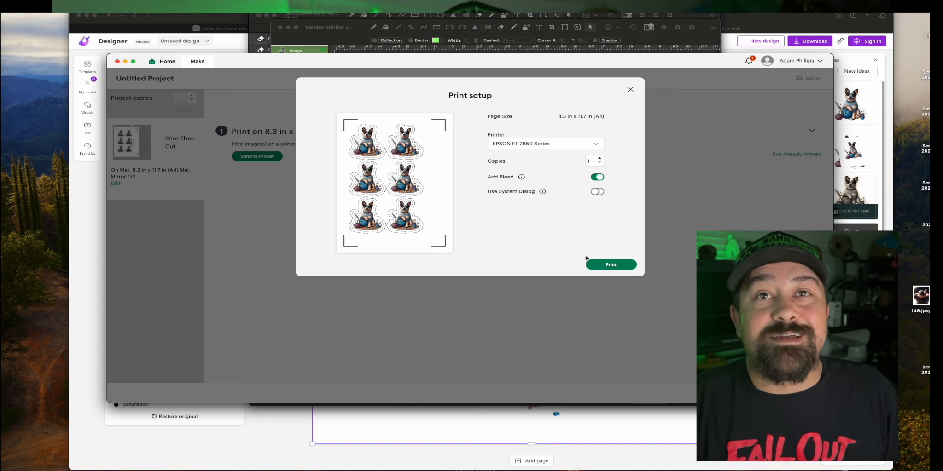
click(598, 192)
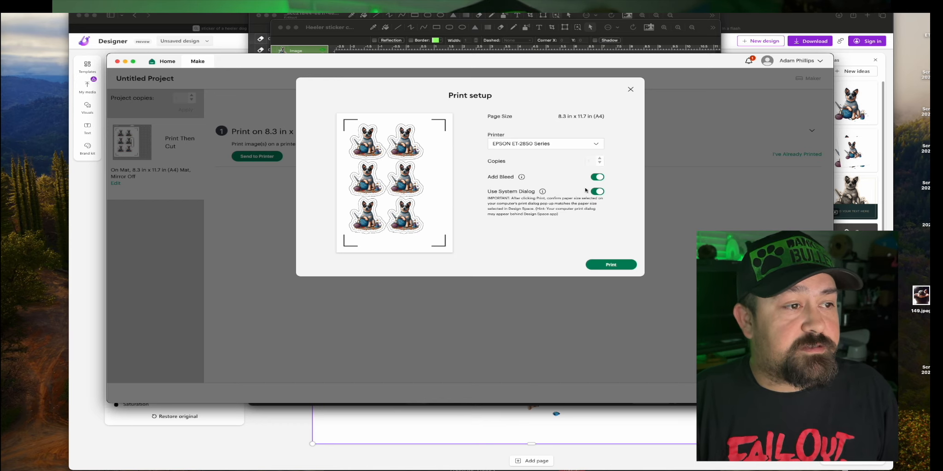
click(613, 266)
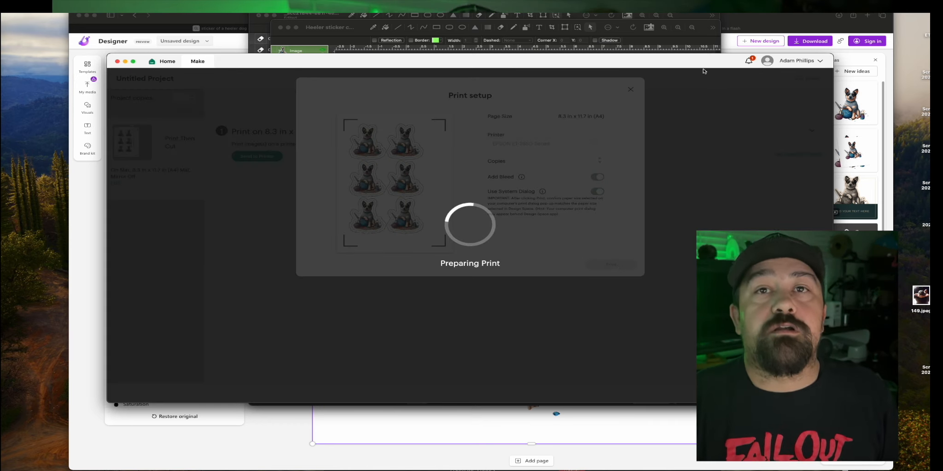
- Uncover the system print dialog, set the print quality to Best, and print the sticker sheet
drag(705, 64, 732, 301)
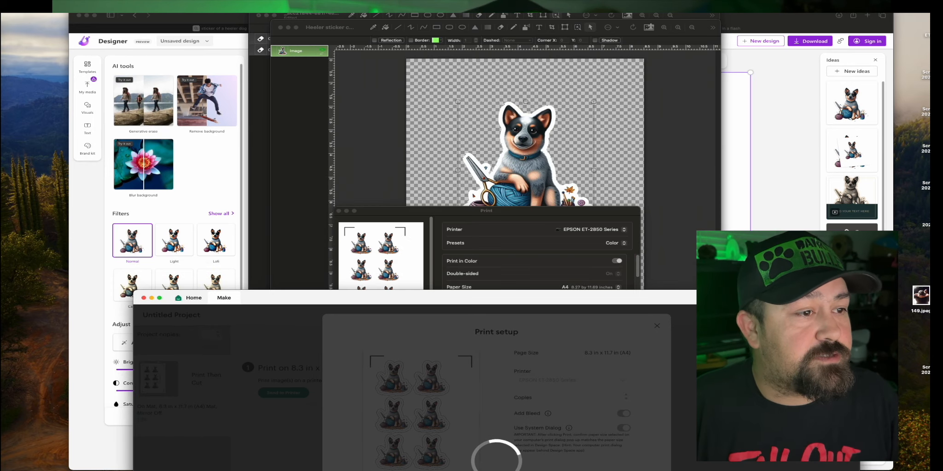
drag(583, 211, 649, 77)
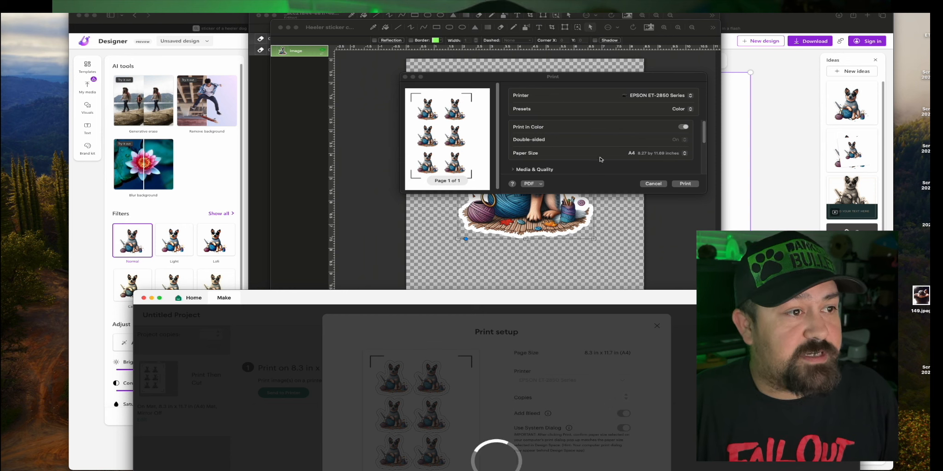
scroll(617, 143, down, 3)
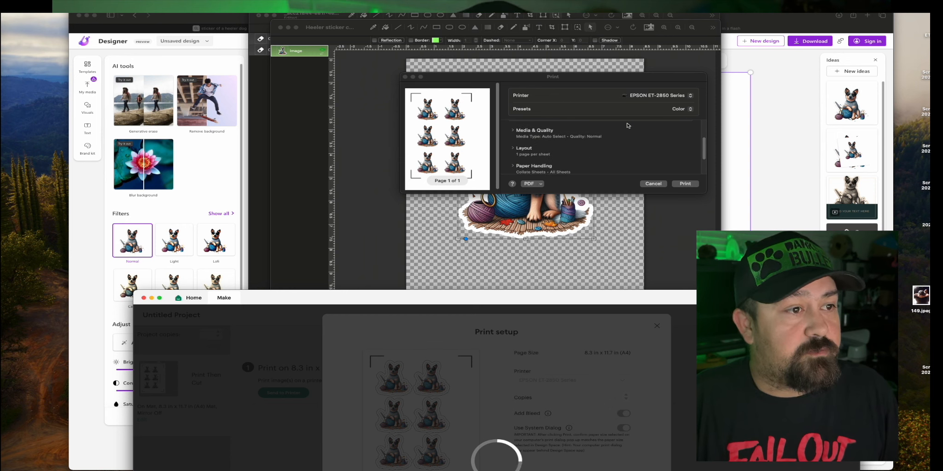
click(580, 137)
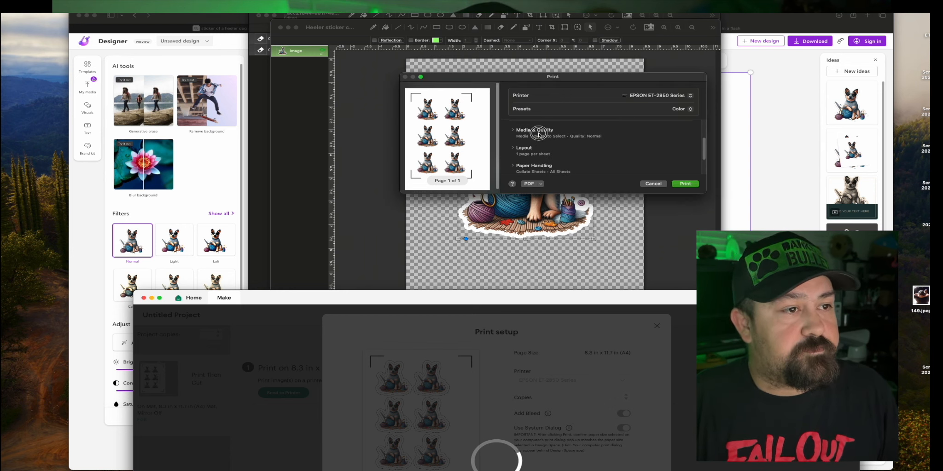
click(524, 132)
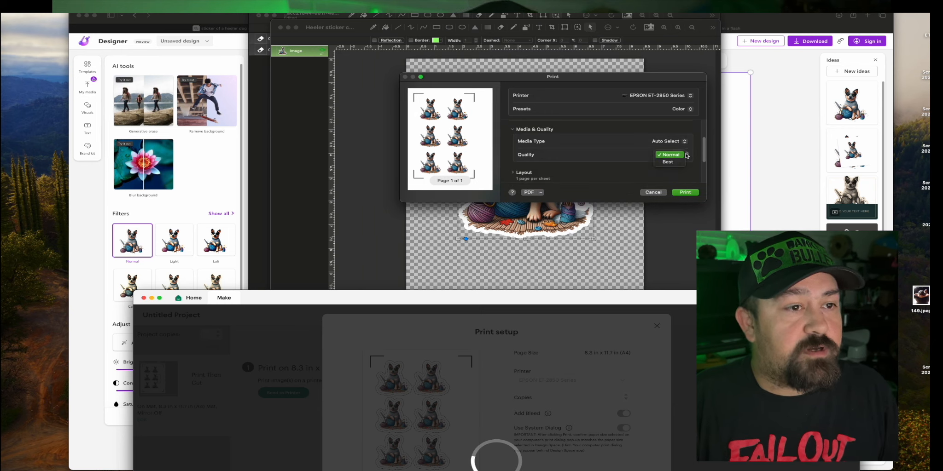
click(670, 154)
click(668, 163)
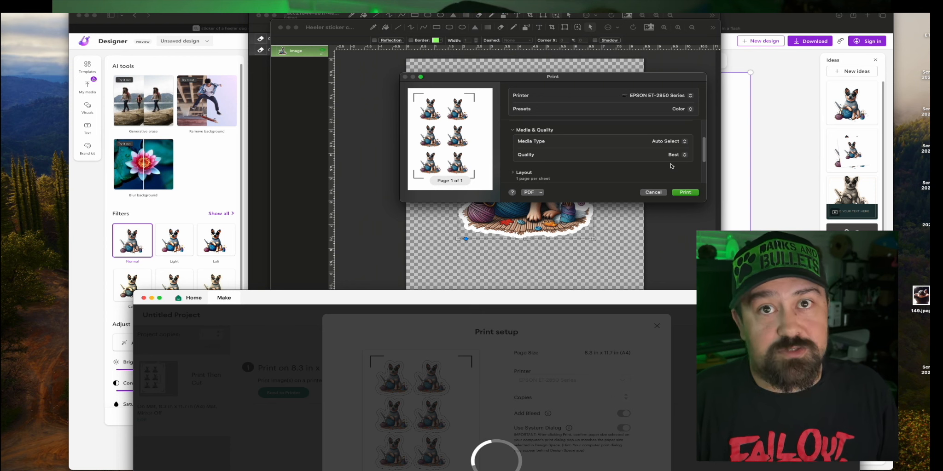
click(686, 193)
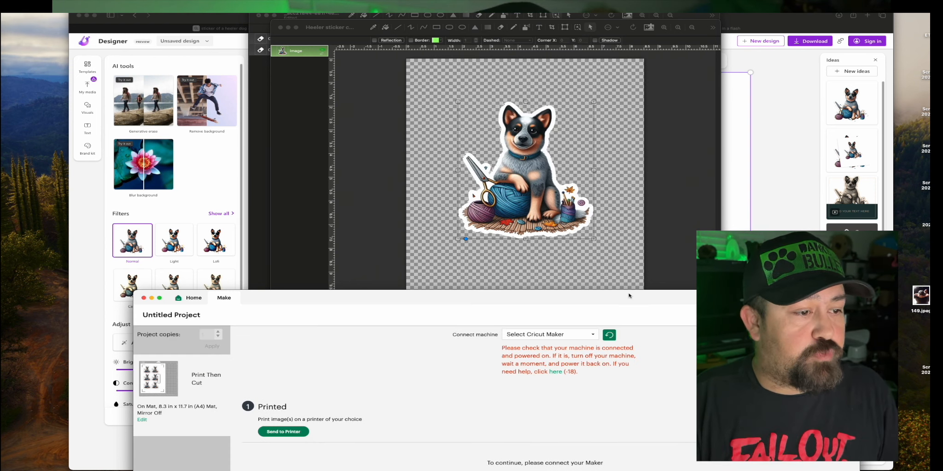
- Move the Design Space window back into full view and retry the connection to the Cricut Maker
drag(633, 298, 655, 43)
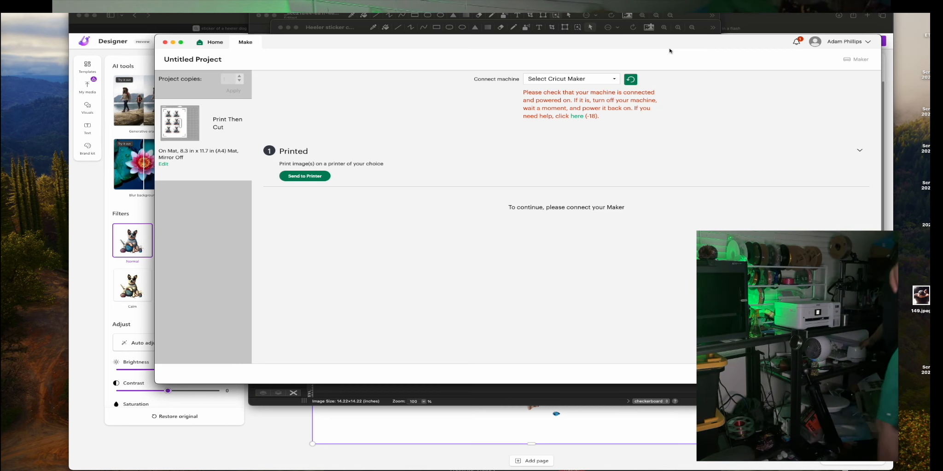
click(631, 80)
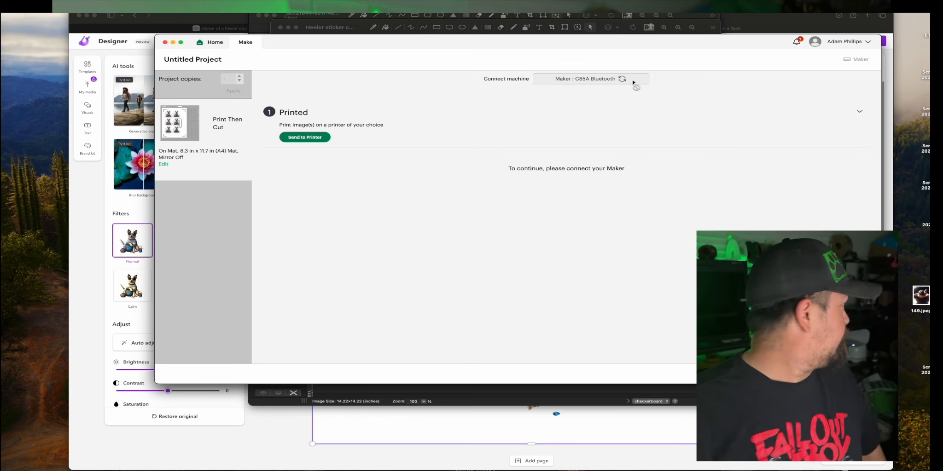